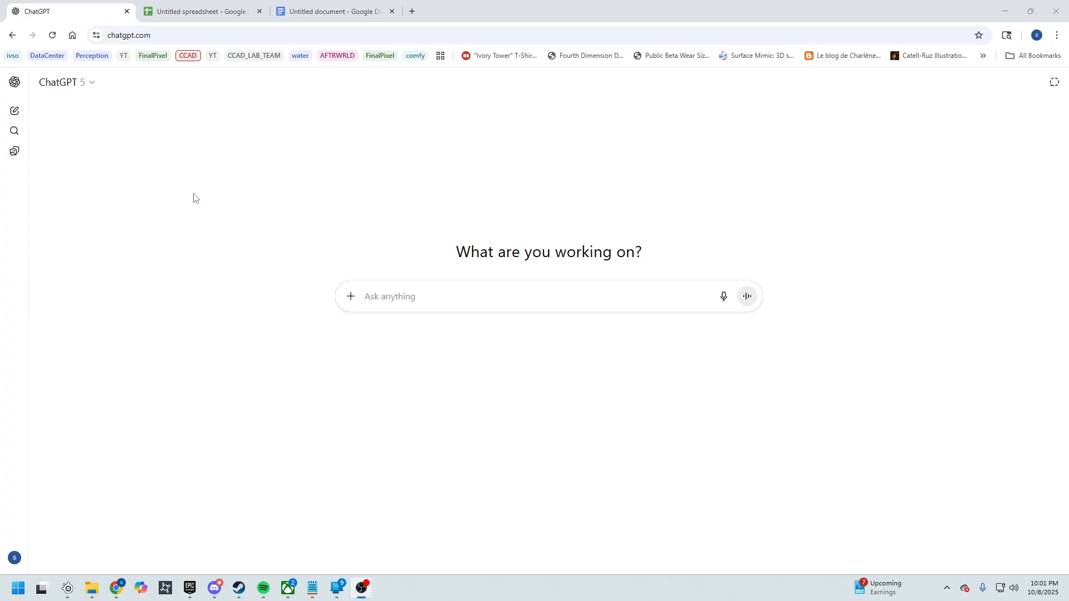
- Begin the ChatGPT prompt by describing an Unreal 3D forest environment with a log cabin from the rustic 1800 Swiss countryside
{"action": "left_click", "coordinate": [415, 304]}
{"action": "type", "text": "I'm making"}
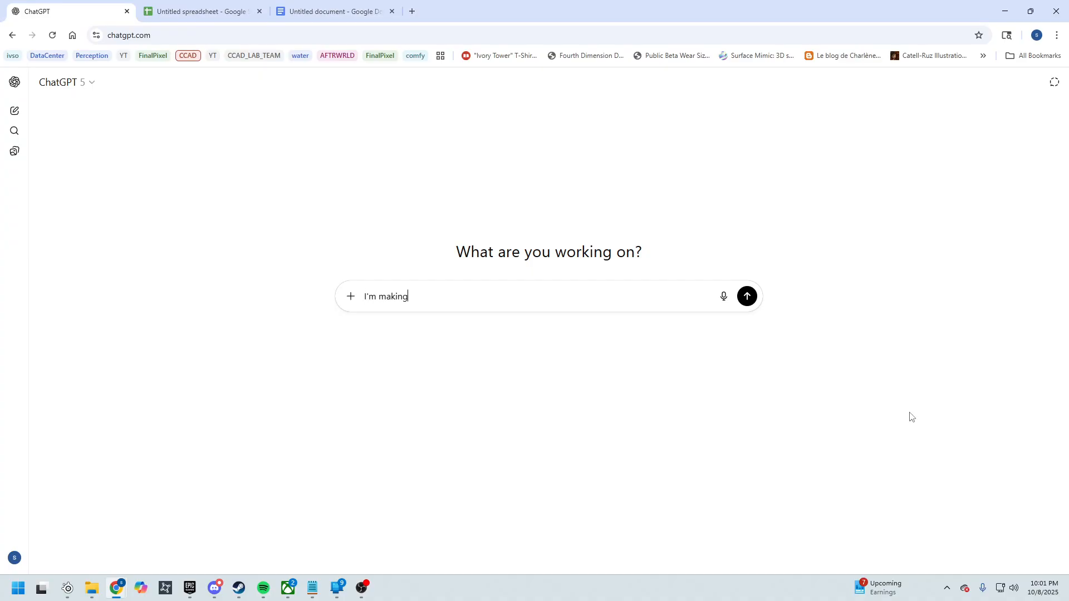
{"action": "type", "text": " a 3d envirom"}
{"action": "key", "text": "BackSpace"}
{"action": "type", "text": "nment in unreal. I'm "}
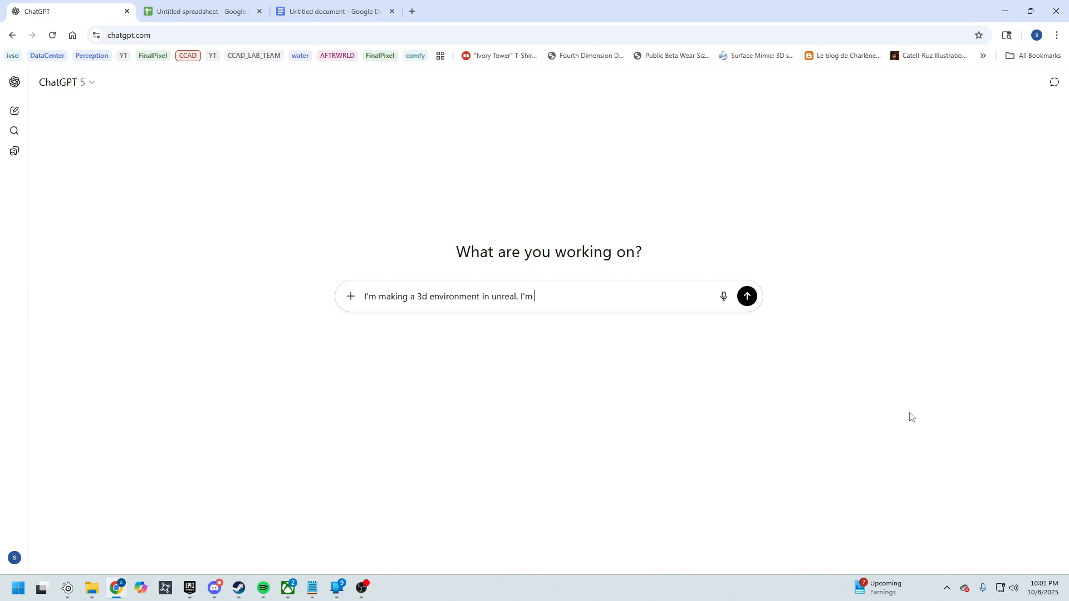
{"action": "type", "text": "making a forest with a log cabin from the r"}
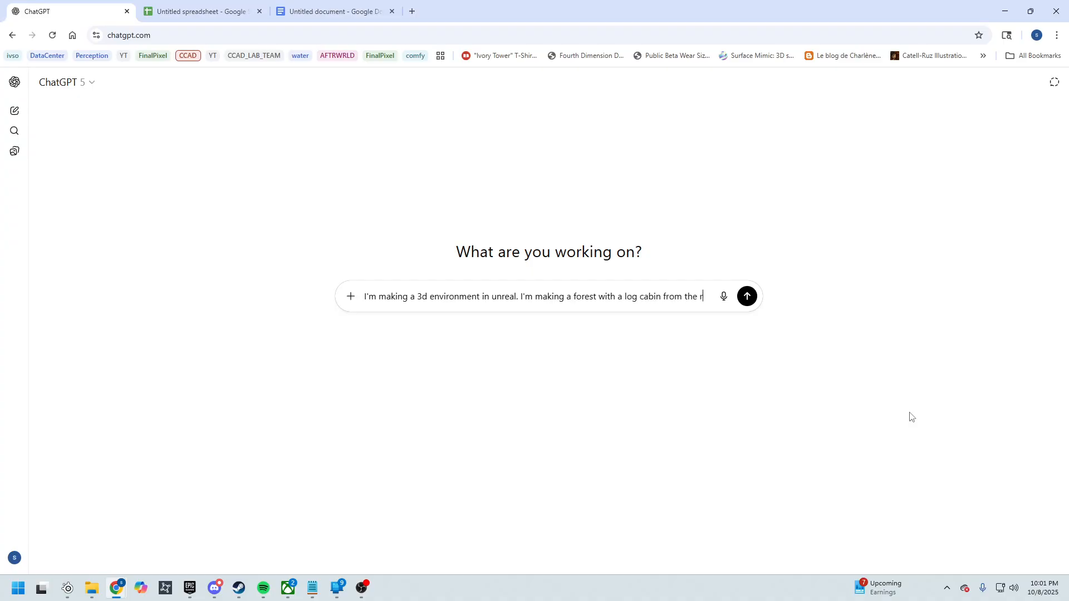
{"action": "type", "text": "ustic"}
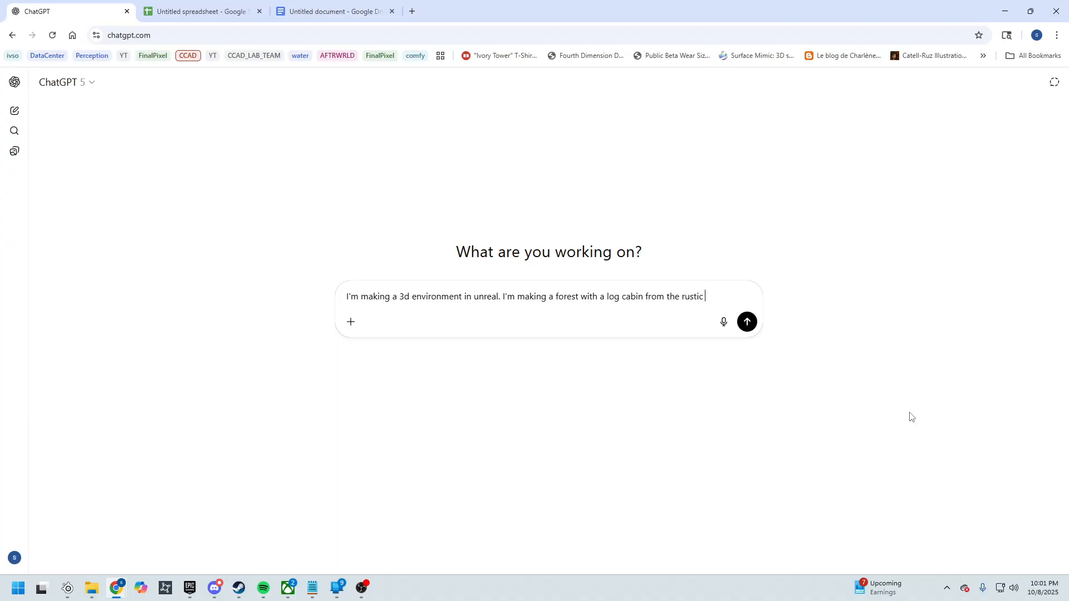
{"action": "type", "text": " 1800 German"}
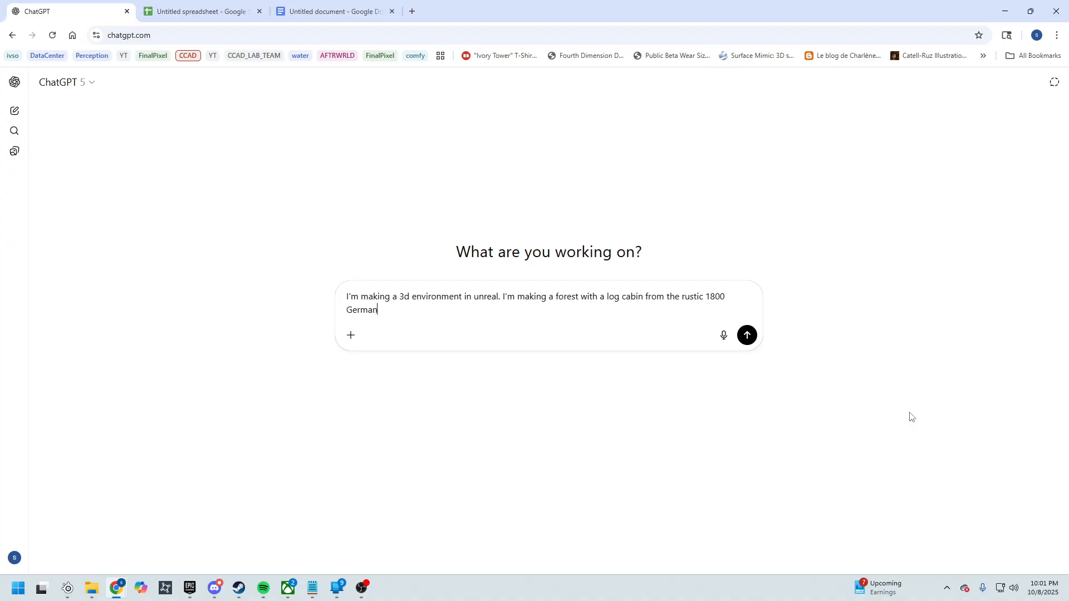
{"action": "key", "text": "BackSpace"}
{"action": "key", "text": "BackSpace"}
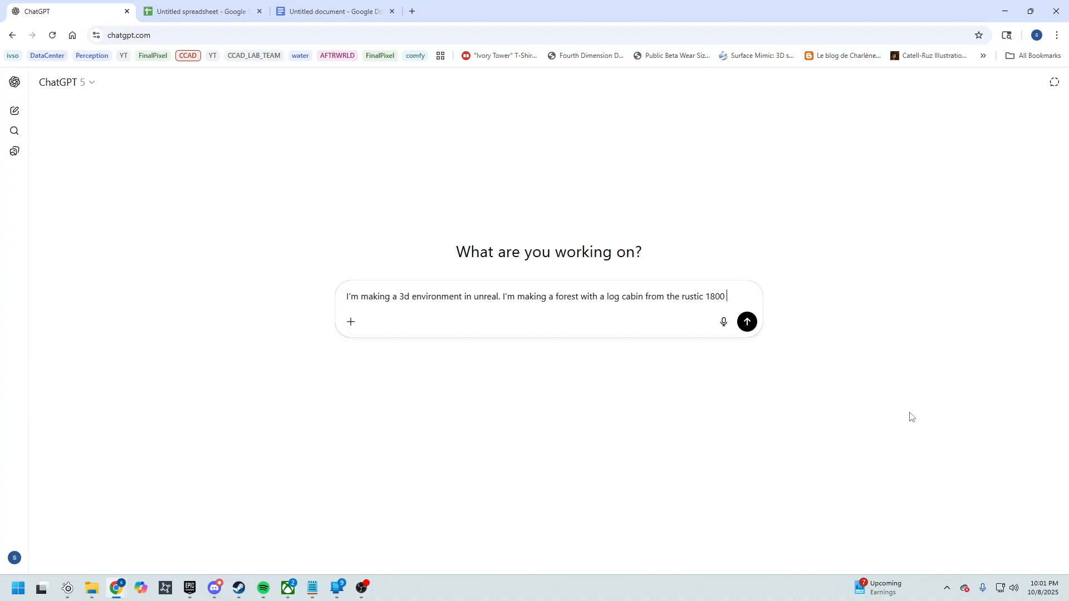
{"action": "type", "text": "Swiss country "}
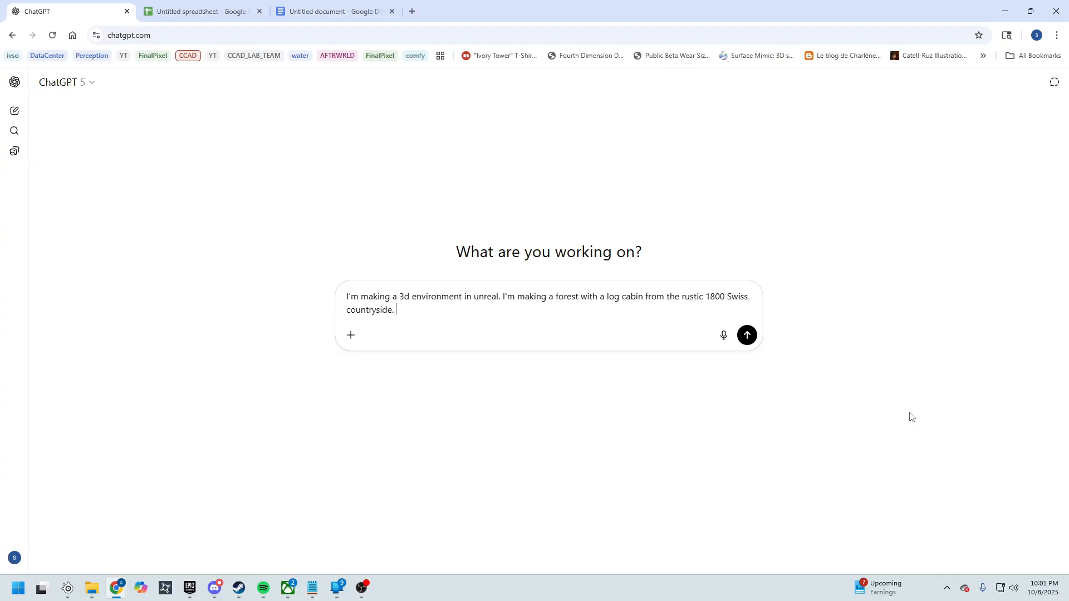
- Add a request for a basic breakdown, asset list and production schedule in xlsx format for Google Sheets, and submit the prompt
{"action": "type", "text": "side. I need a basic breakdown, asset lis"}
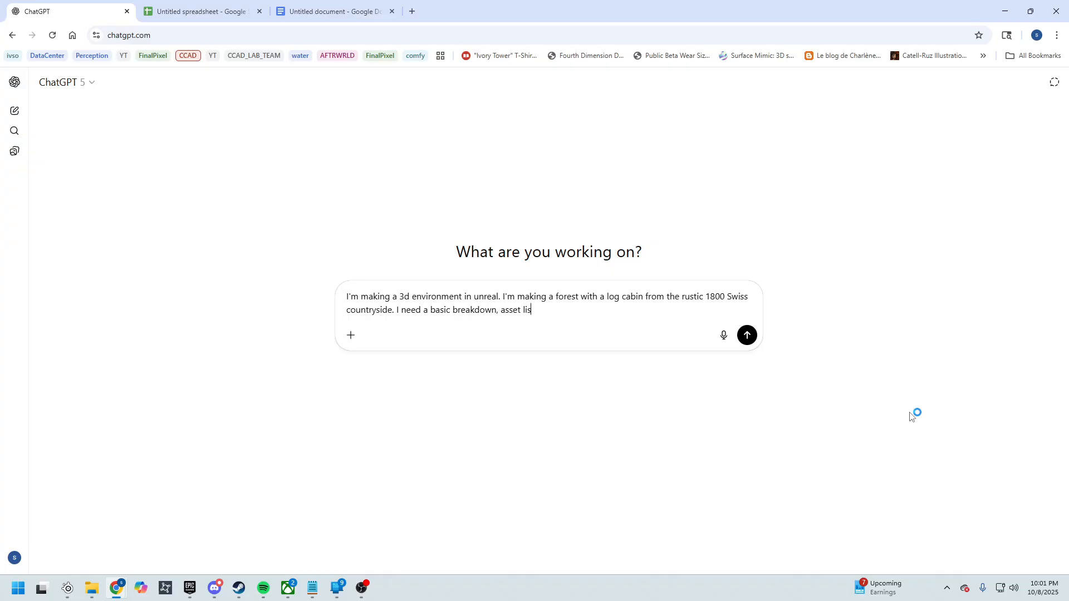
{"action": "type", "text": "t and production schedule."}
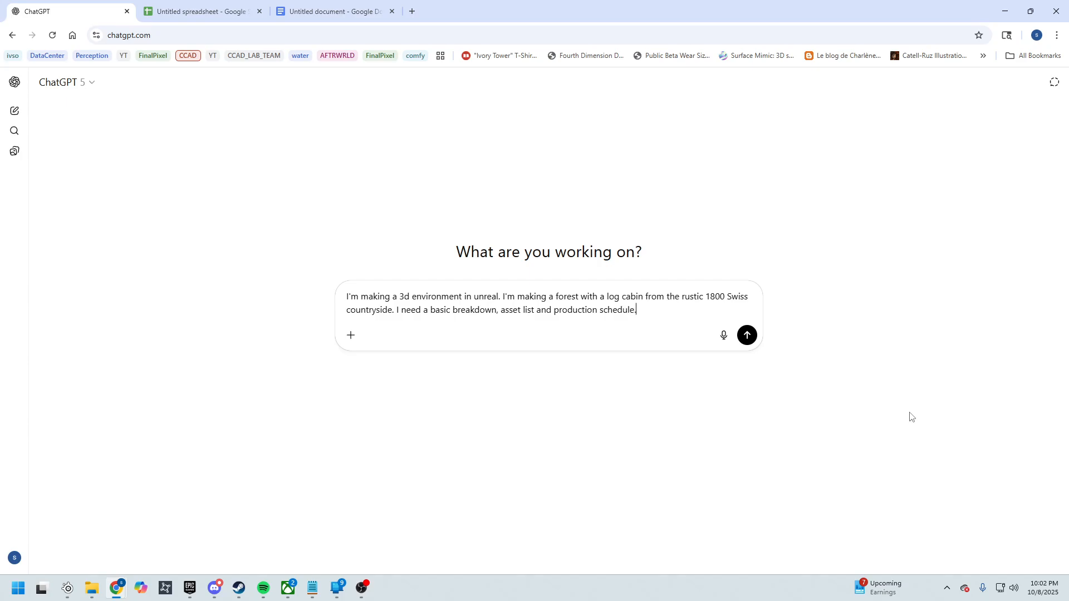
{"action": "type", "text": " Please put this all into a"}
{"action": "type", "text": "xlsx format so I c"}
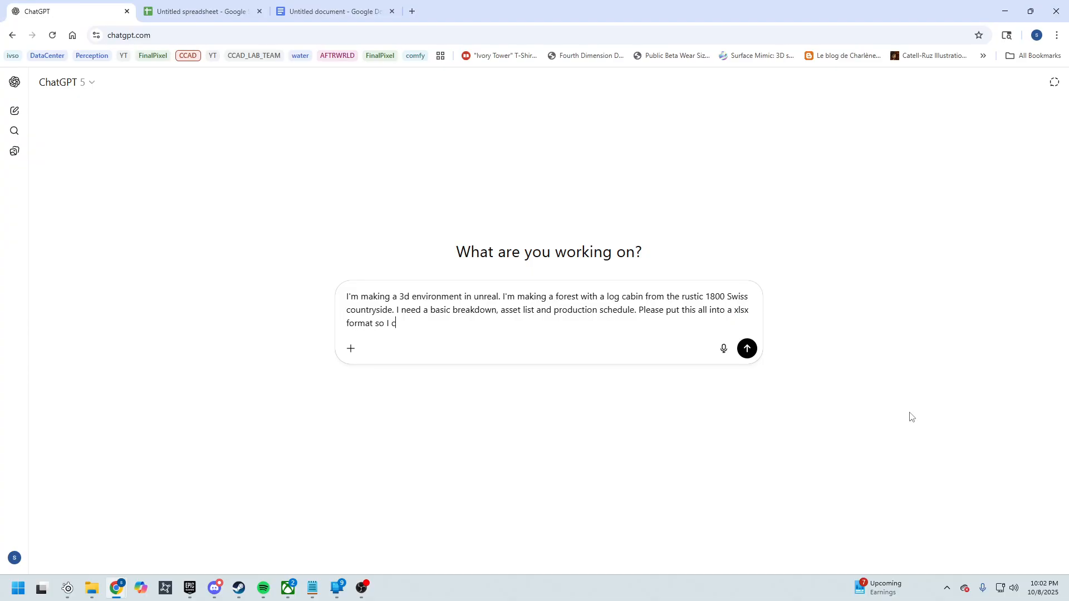
{"action": "type", "text": "an brin"}
{"action": "type", "text": "ginto"}
{"action": "type", "text": " into google sheets"}
{"action": "key", "text": "Return"}
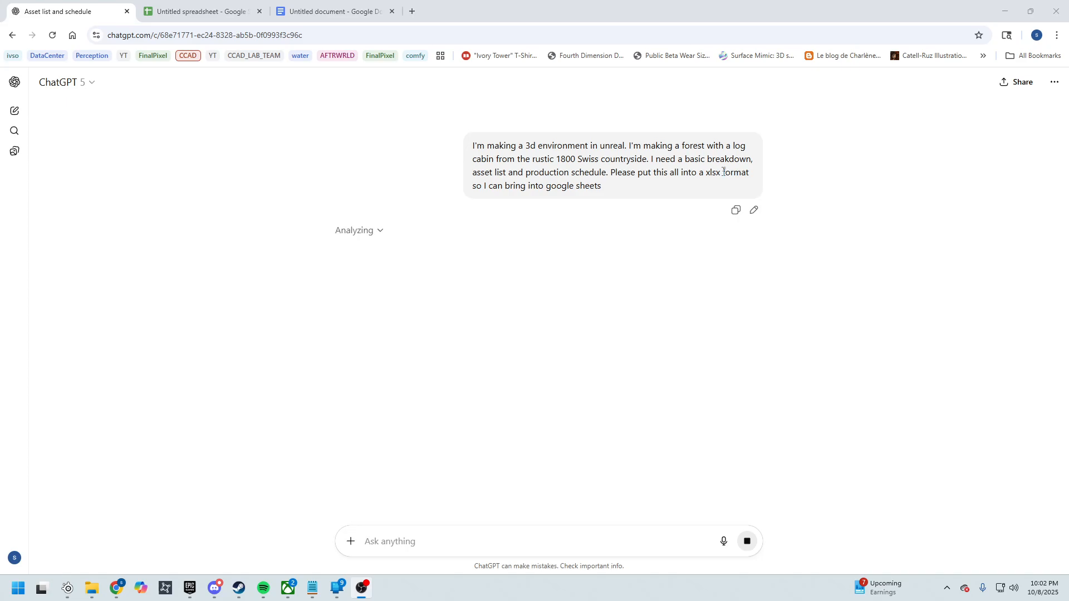
- Download the generated Swiss_Forest_Environment_Build.xlsx and try to open it
{"action": "left_click_drag", "start_coordinate": [723, 173], "coordinate": [702, 173]}
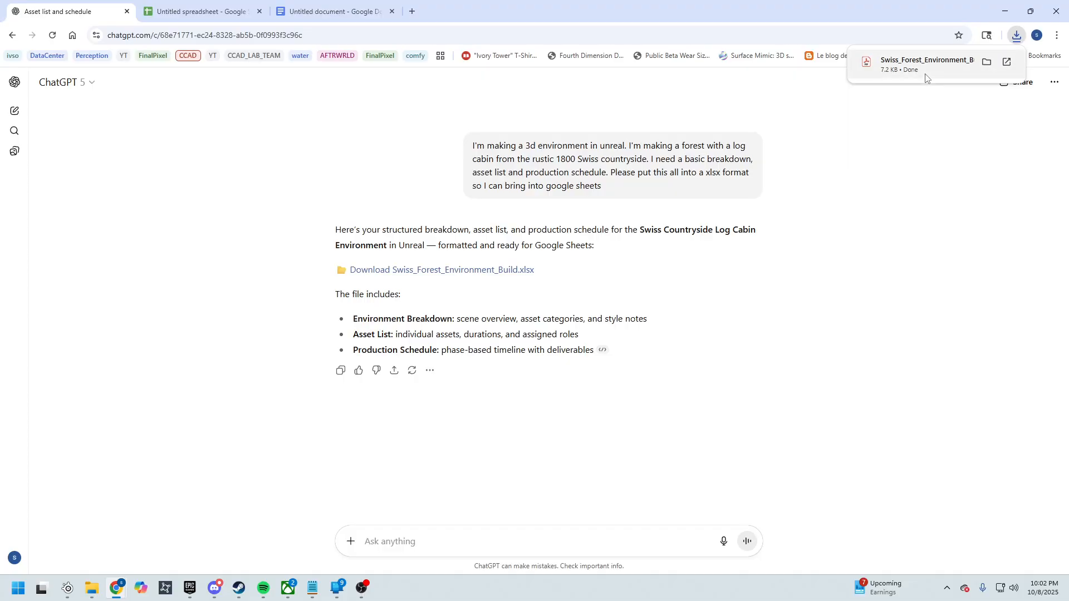
{"action": "left_click", "coordinate": [925, 75]}
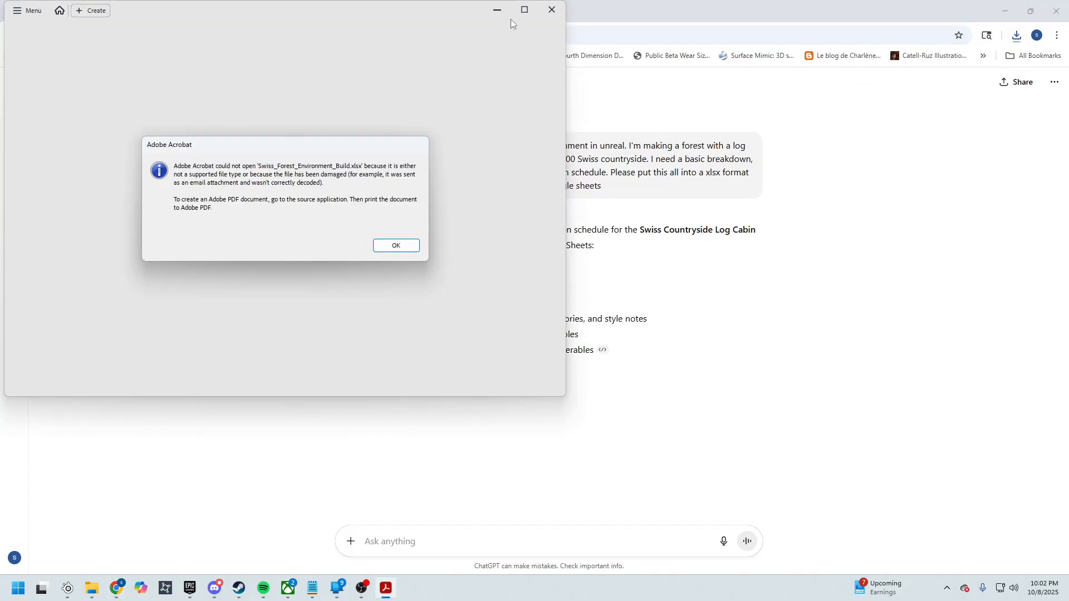
{"action": "left_click", "coordinate": [403, 247]}
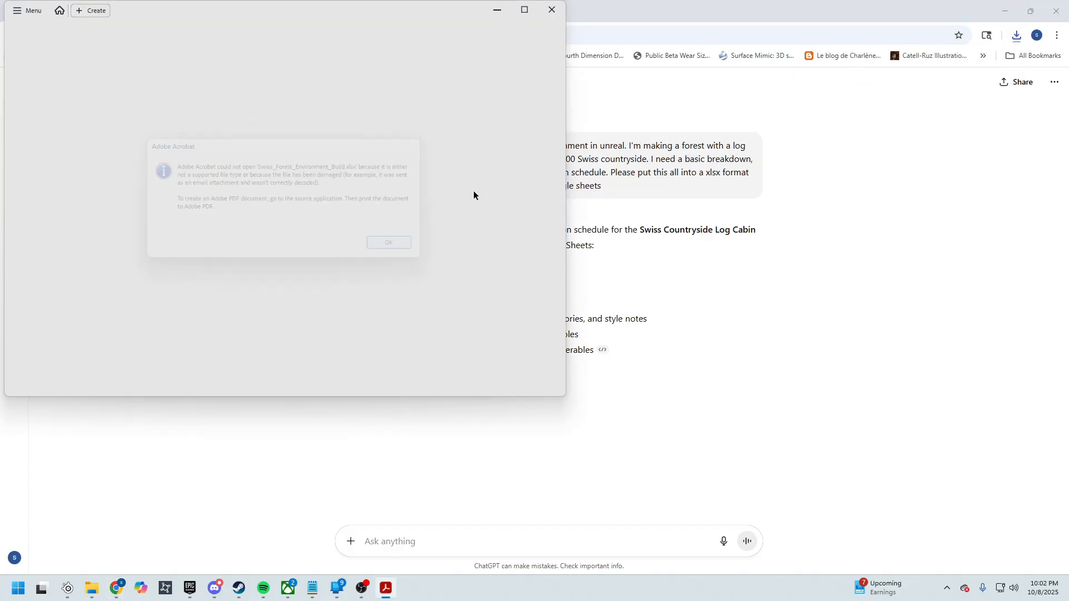
{"action": "left_click", "coordinate": [552, 10]}
- Switch to the untitled Google Sheets spreadsheet and import Swiss_Forest_Environment_Build.xlsx from Downloads, replacing the spreadsheet
{"action": "left_click", "coordinate": [203, 11]}
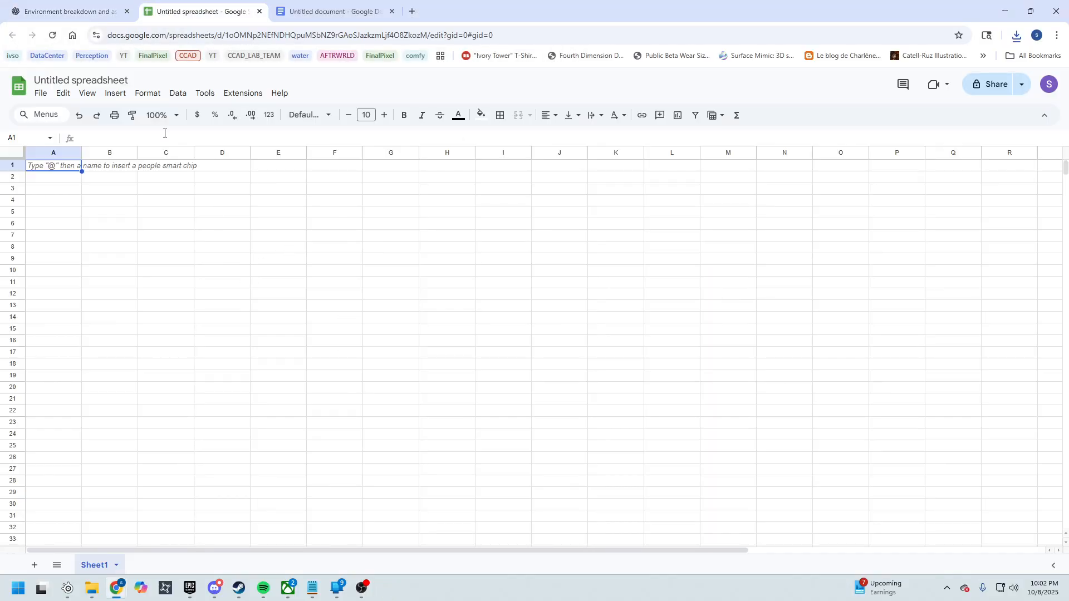
{"action": "left_click", "coordinate": [40, 93]}
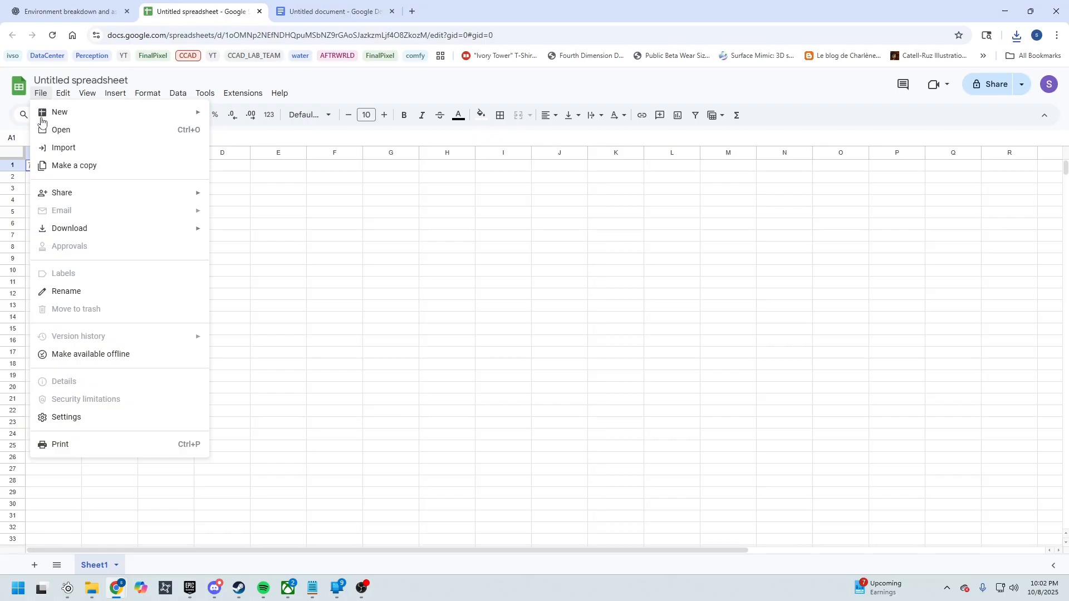
{"action": "left_click", "coordinate": [87, 151]}
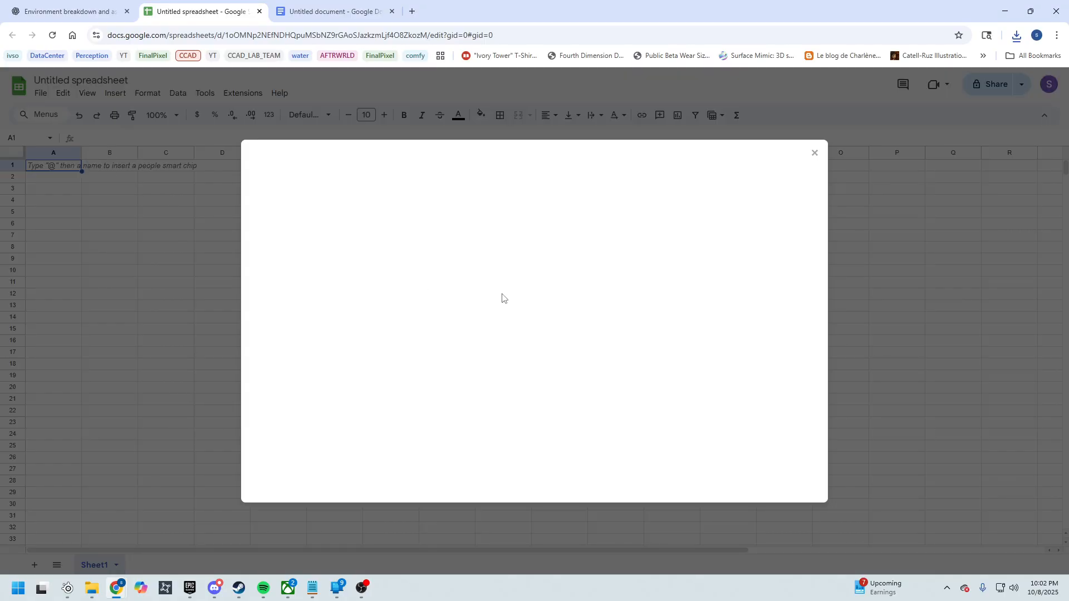
{"action": "left_click", "coordinate": [508, 205]}
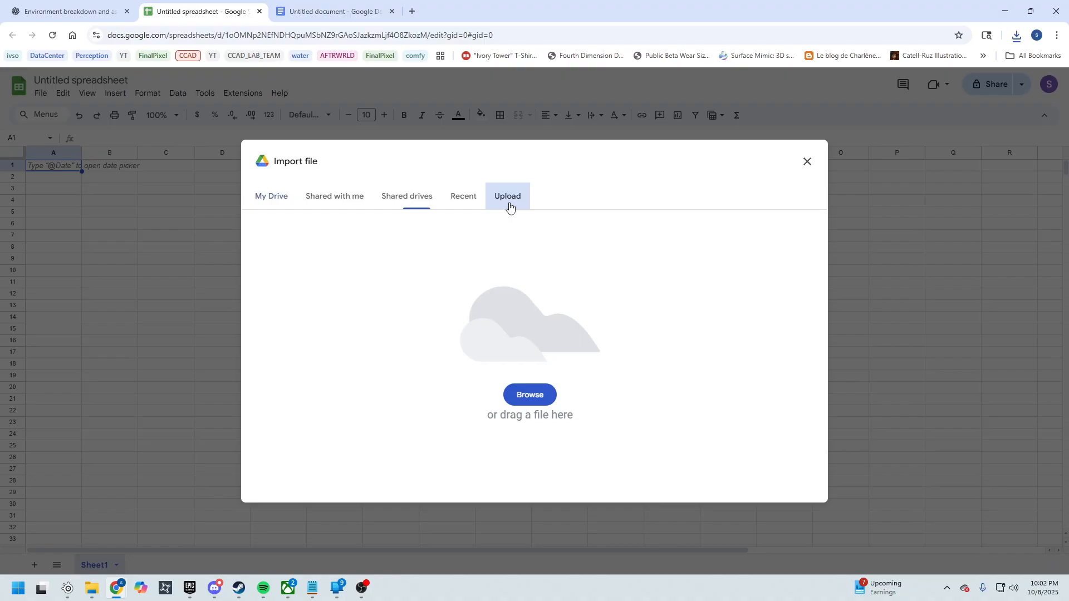
{"action": "left_click", "coordinate": [527, 393]}
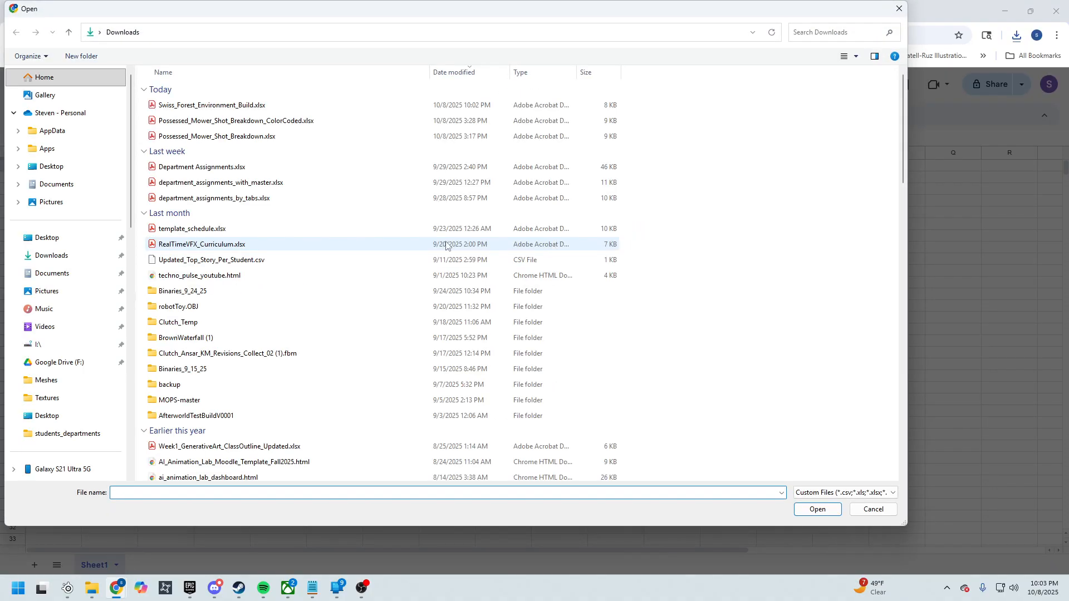
{"action": "left_click", "coordinate": [223, 105]}
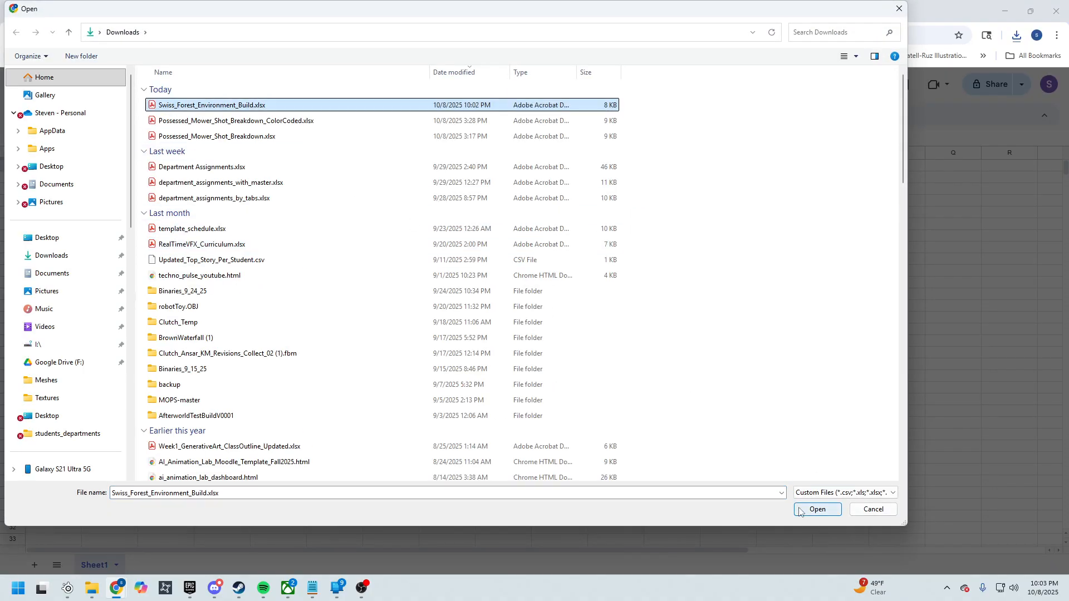
{"action": "left_click", "coordinate": [816, 510]}
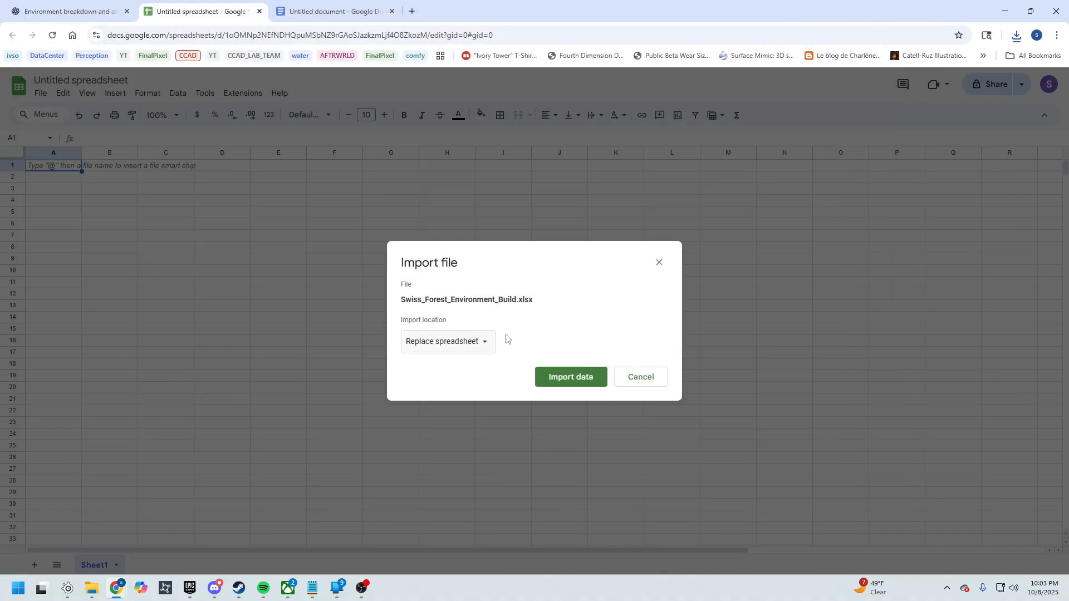
{"action": "left_click", "coordinate": [571, 372]}
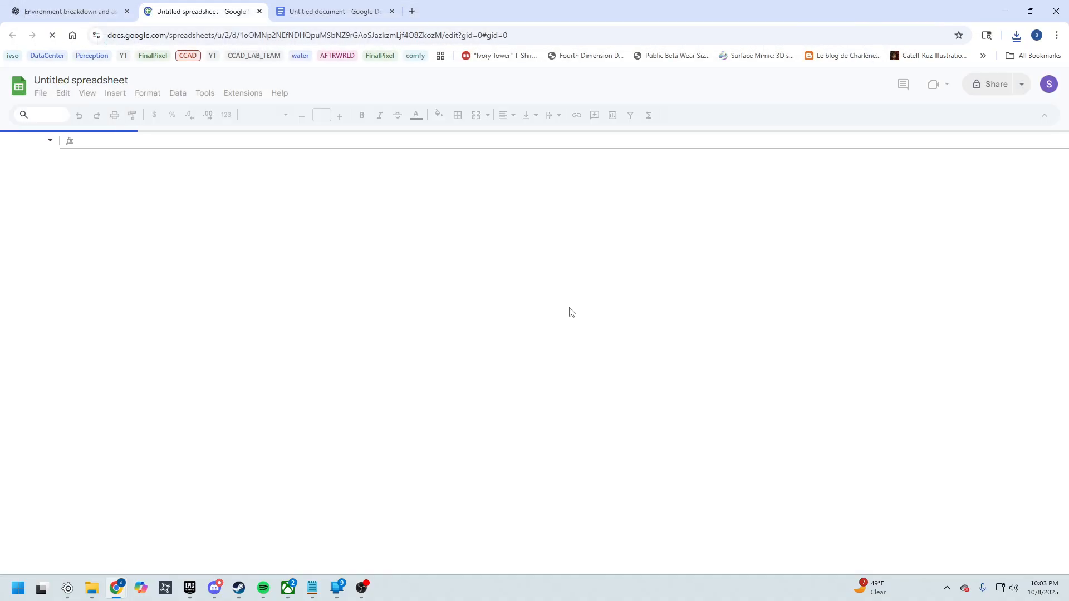
- Widen columns A to C on the Environment Breakdown sheet so the category and detail texts can be read
{"action": "left_click_drag", "start_coordinate": [60, 152], "coordinate": [563, 169]}
{"action": "left_click", "coordinate": [272, 412]}
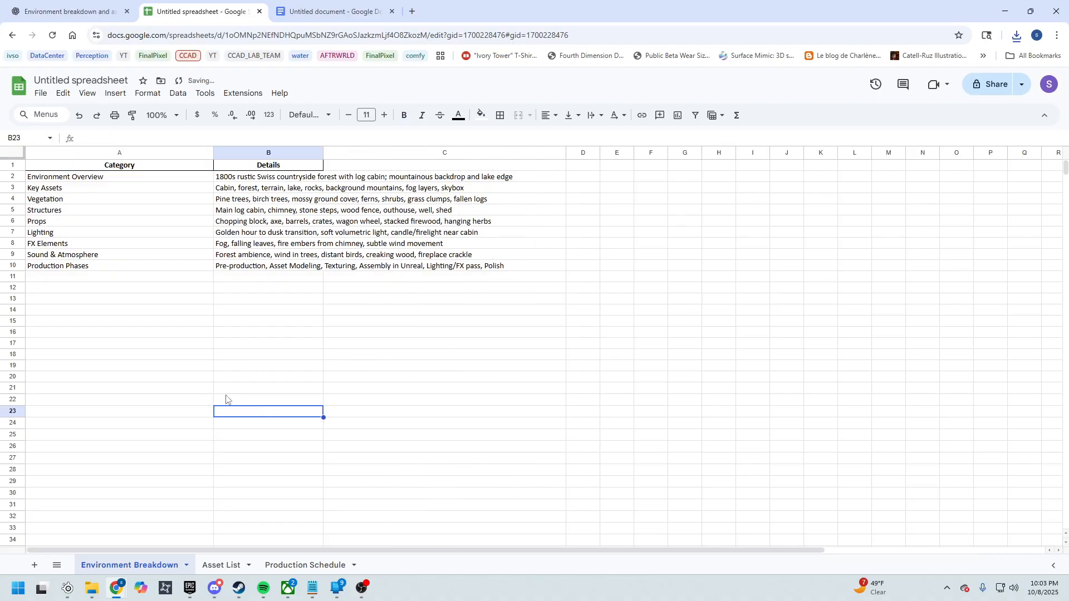
- Examine the categories and their details on the Environment Breakdown sheet, from the environment overview to the props
{"action": "left_click", "coordinate": [76, 179]}
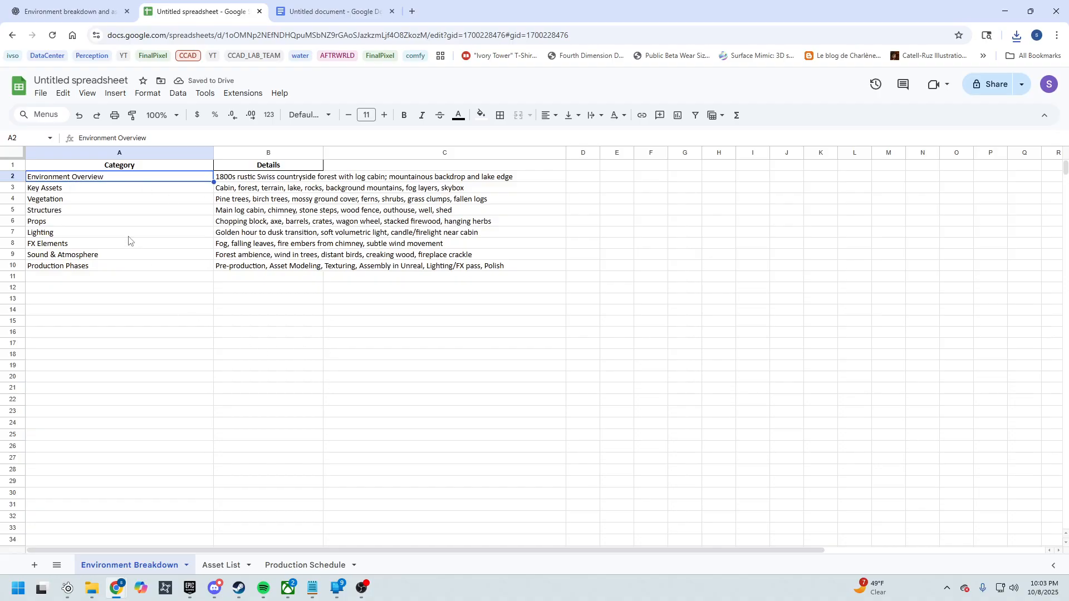
{"action": "left_click", "coordinate": [251, 189]}
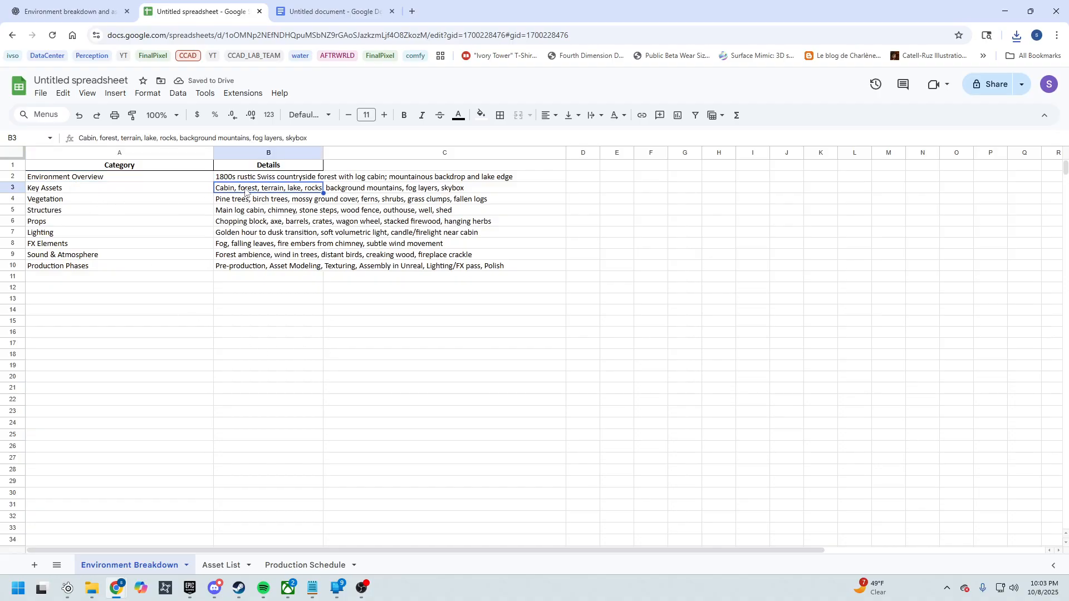
{"action": "left_click", "coordinate": [79, 202]}
{"action": "left_click", "coordinate": [215, 211]}
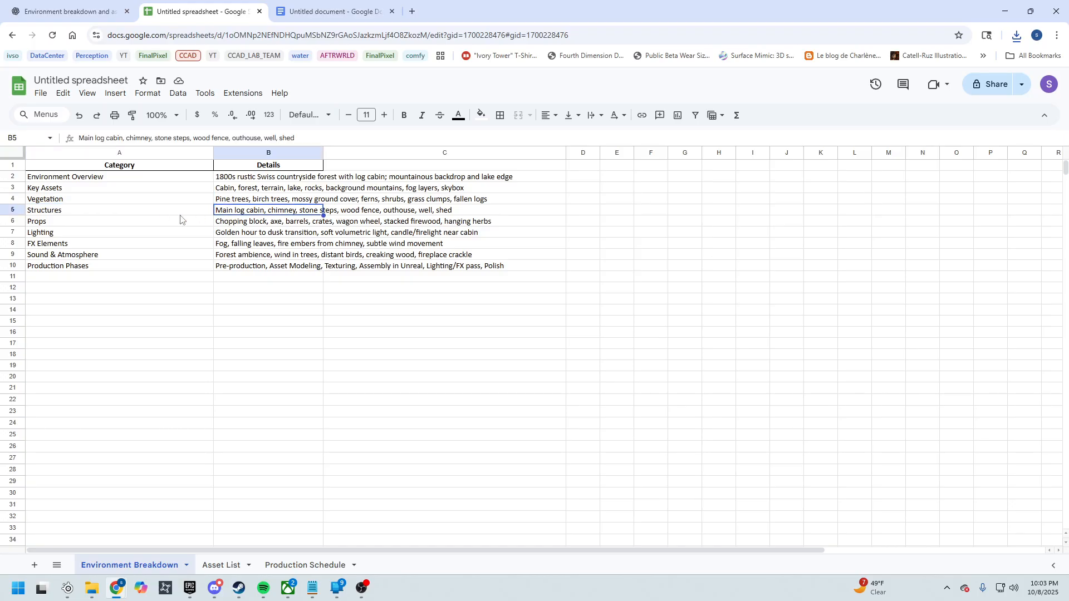
{"action": "left_click", "coordinate": [59, 224]}
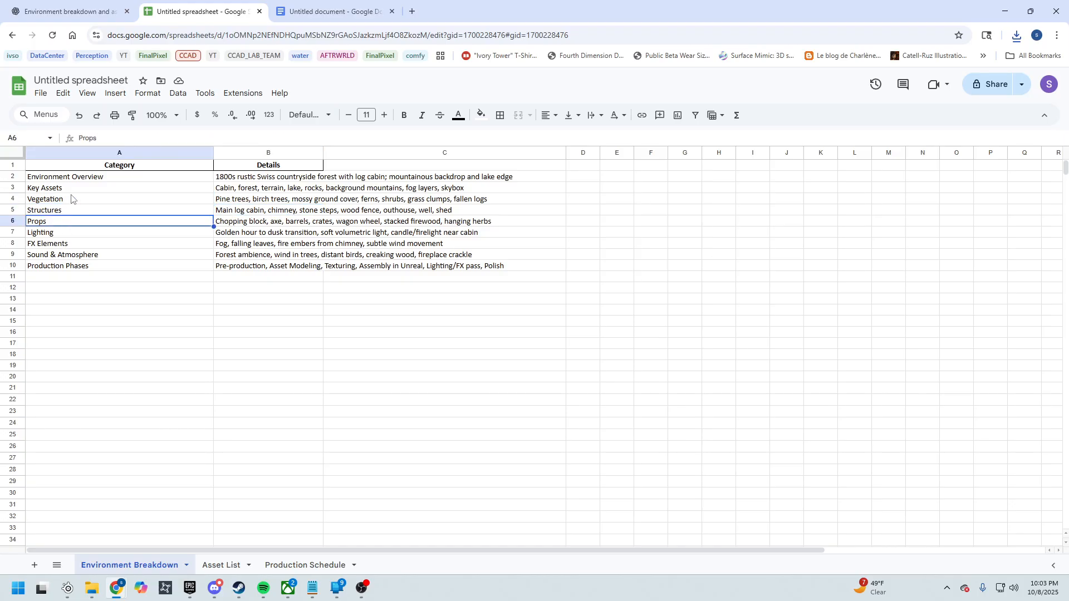
{"action": "left_click", "coordinate": [81, 178]}
{"action": "left_click", "coordinate": [140, 289]}
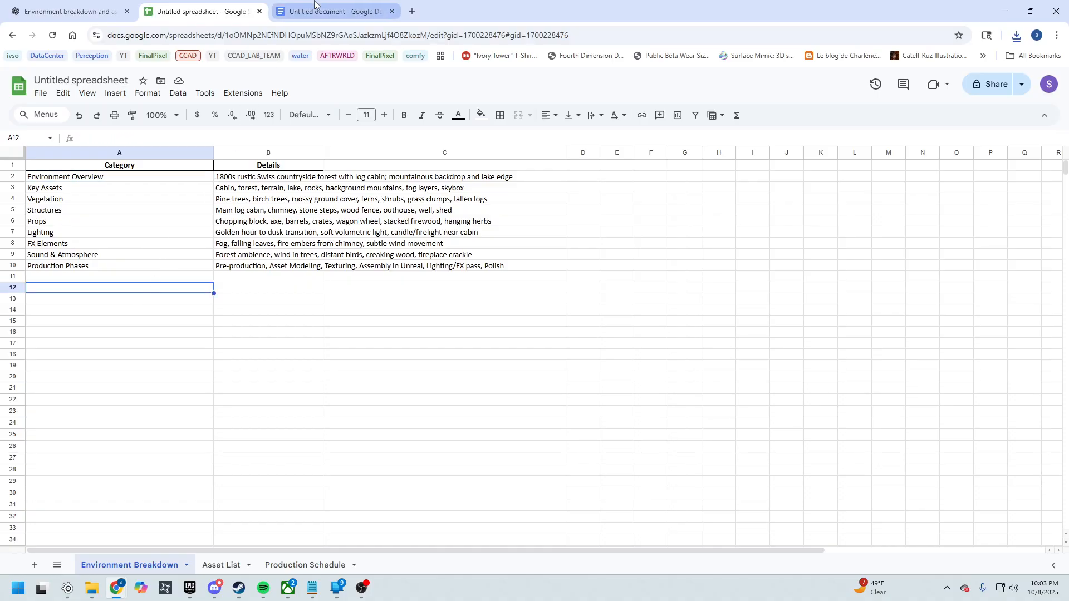
{"action": "left_click", "coordinate": [66, 190]}
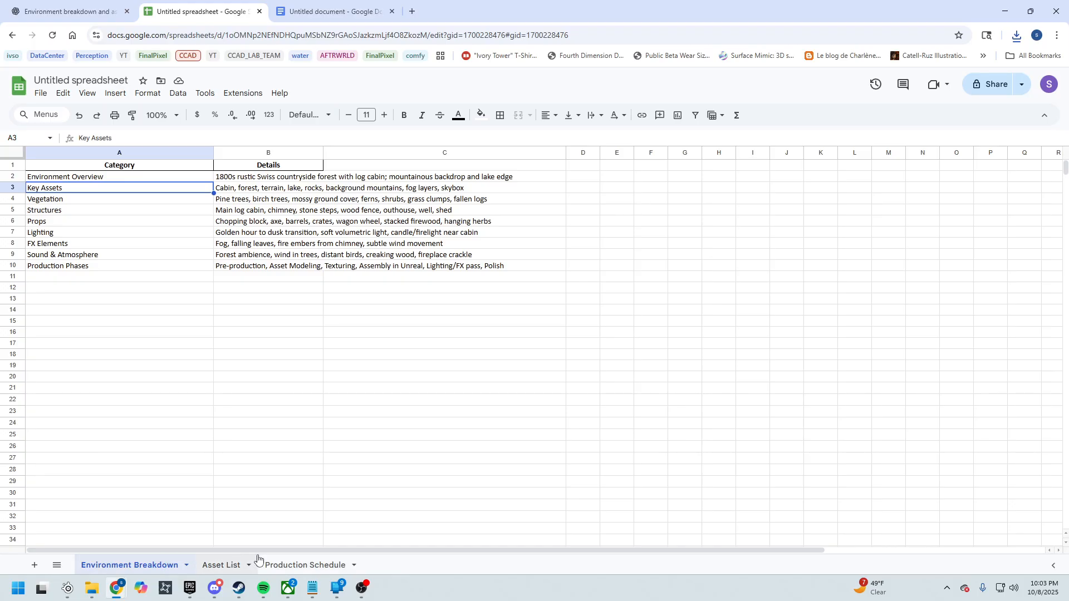
- Widen columns A to D on the Asset List sheet so the headers and entries are fully readable
{"action": "left_click", "coordinate": [219, 565]}
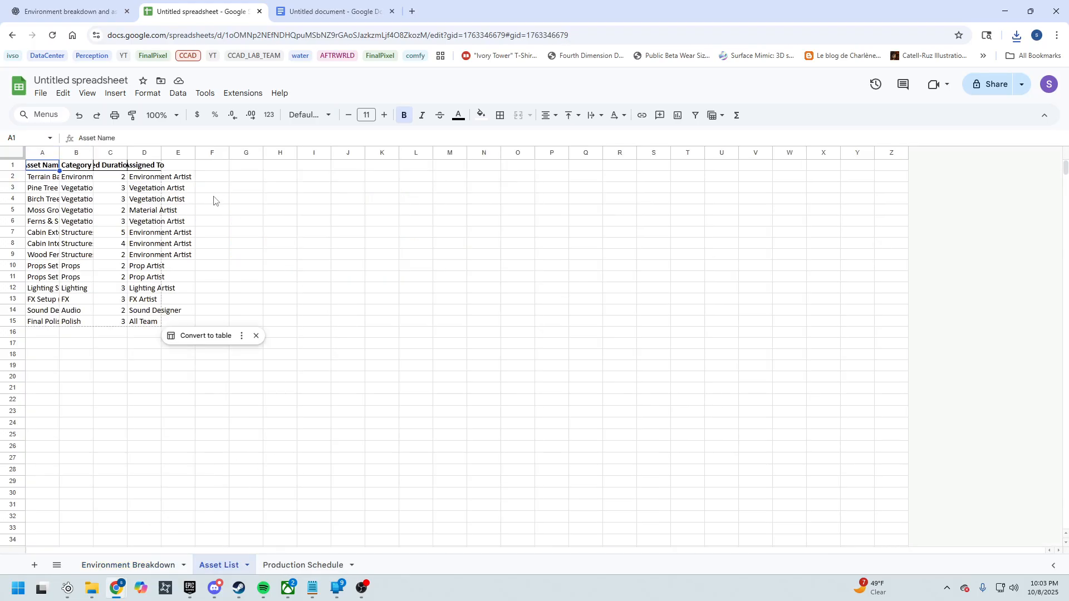
{"action": "left_click_drag", "start_coordinate": [162, 152], "coordinate": [308, 153]}
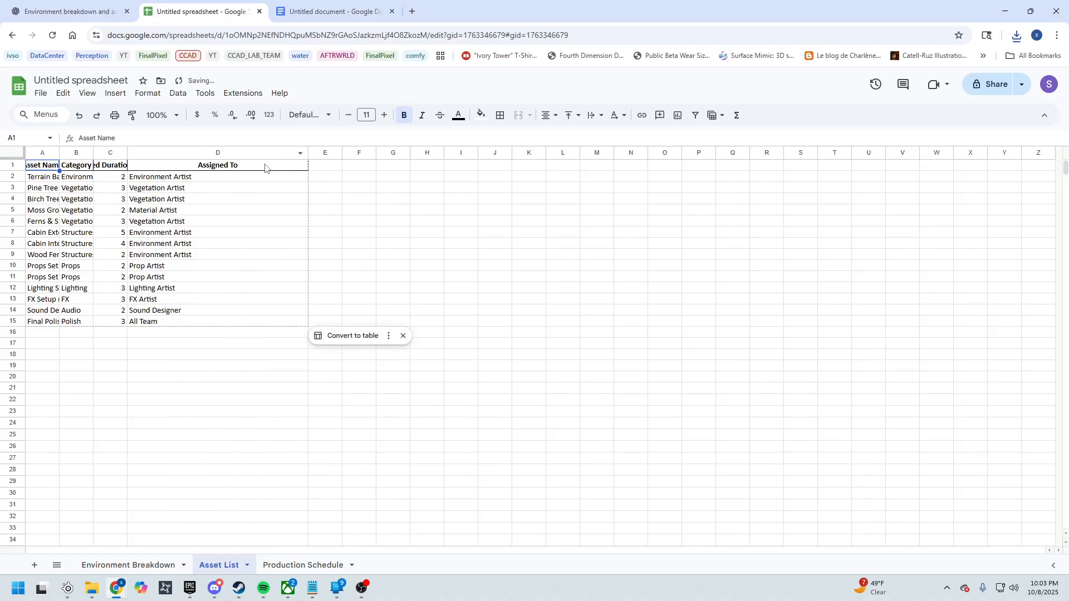
{"action": "left_click_drag", "start_coordinate": [128, 153], "coordinate": [280, 152]}
{"action": "left_click_drag", "start_coordinate": [94, 153], "coordinate": [171, 151]}
{"action": "left_click_drag", "start_coordinate": [60, 153], "coordinate": [169, 153]}
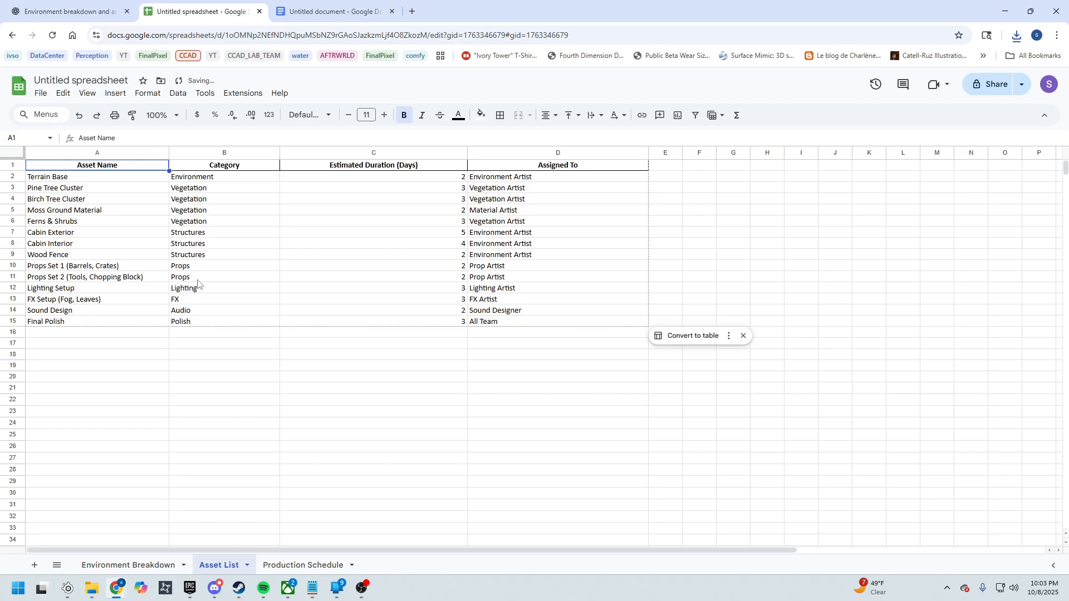
- Examine the asset names, categories and estimated durations listed on the Asset List sheet
{"action": "left_click", "coordinate": [192, 410]}
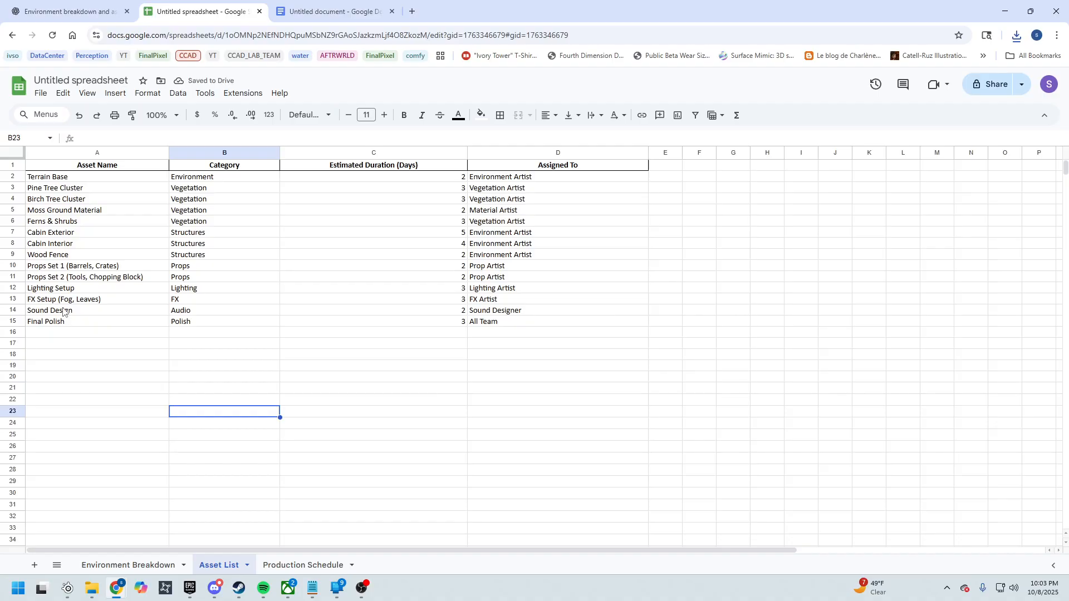
{"action": "left_click", "coordinate": [386, 451]}
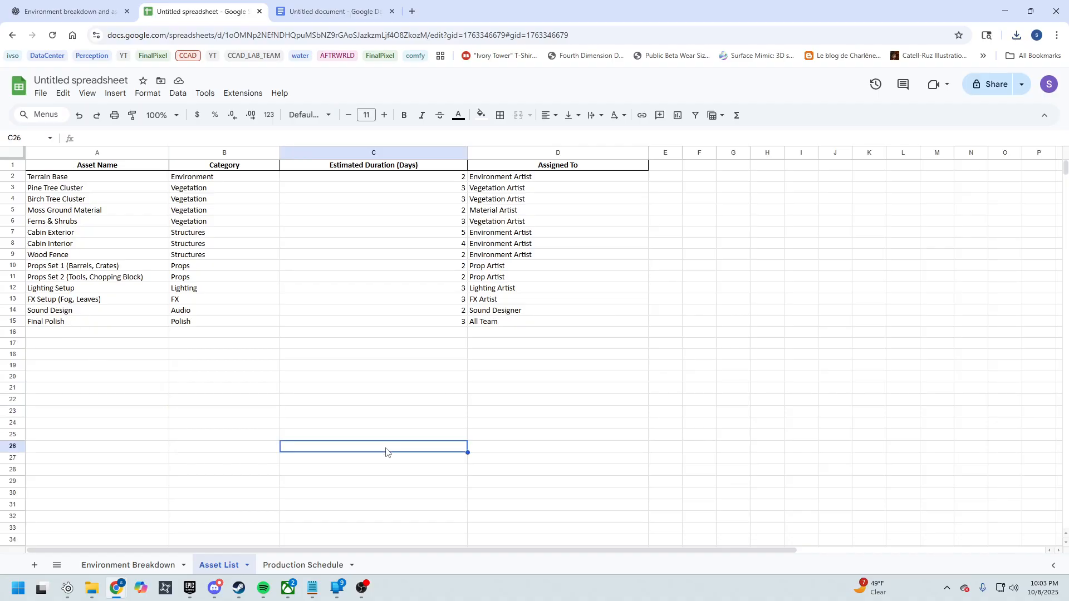
{"action": "left_click", "coordinate": [335, 180]}
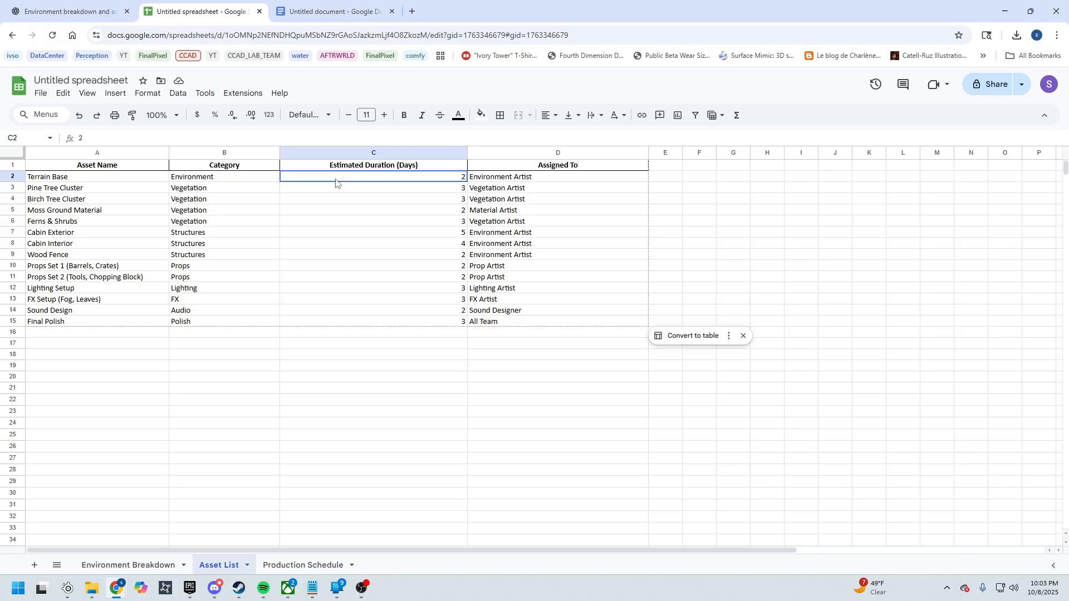
{"action": "left_click_drag", "start_coordinate": [336, 182], "coordinate": [328, 321]}
{"action": "left_click", "coordinate": [358, 437]}
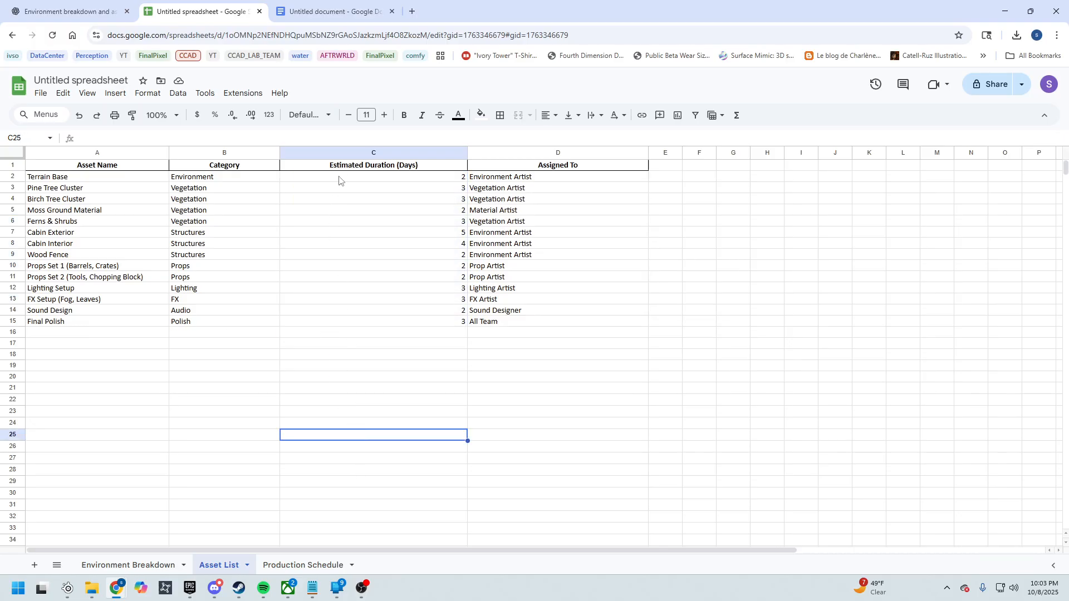
{"action": "left_click", "coordinate": [455, 180]}
{"action": "left_click", "coordinate": [454, 190]}
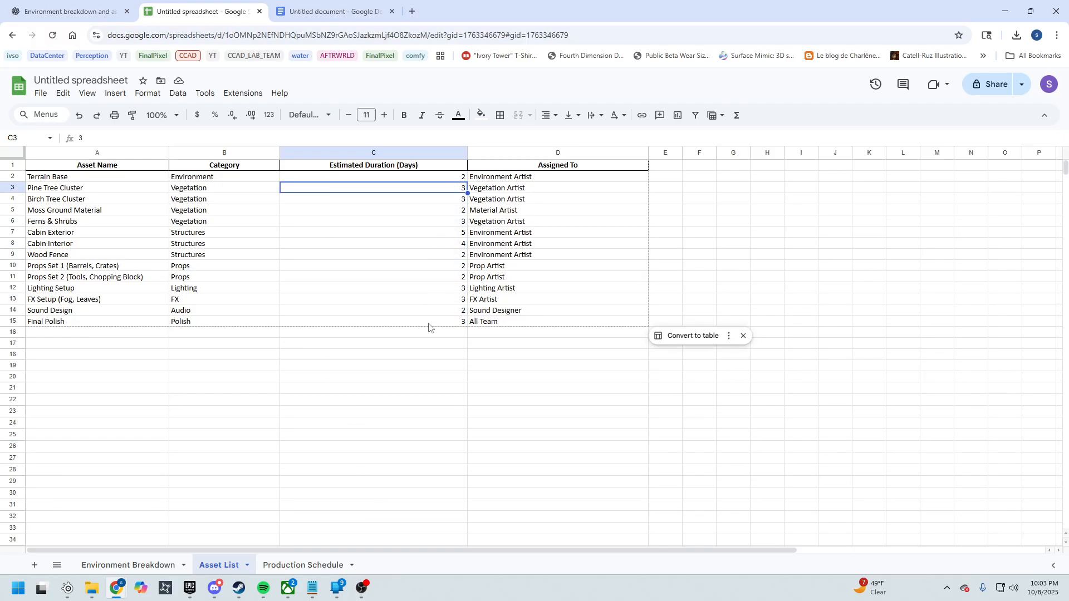
{"action": "left_click_drag", "start_coordinate": [429, 322], "coordinate": [429, 189]}
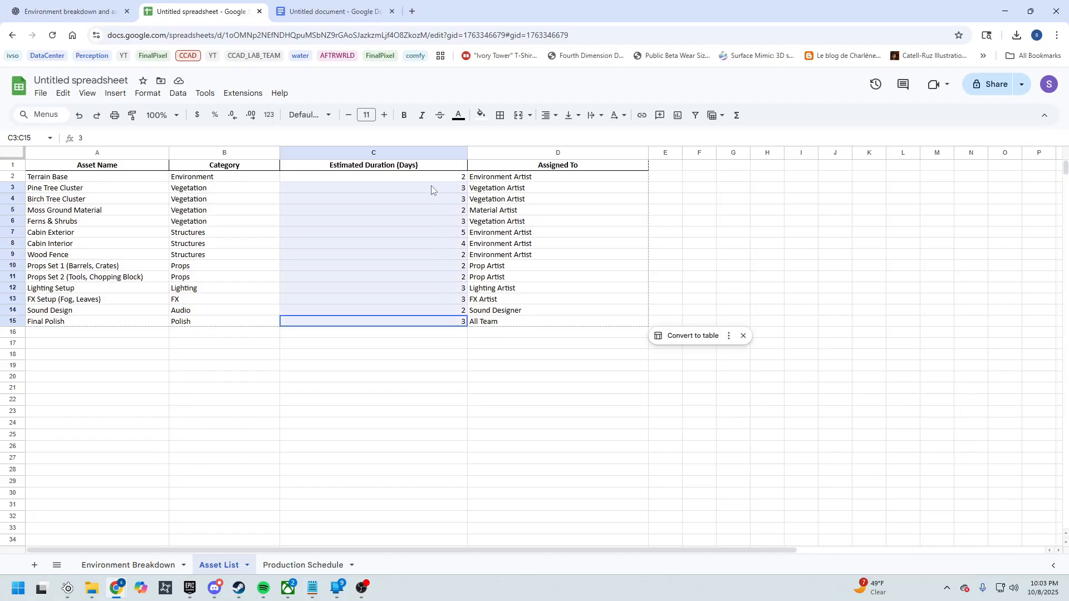
{"action": "left_click", "coordinate": [440, 426]}
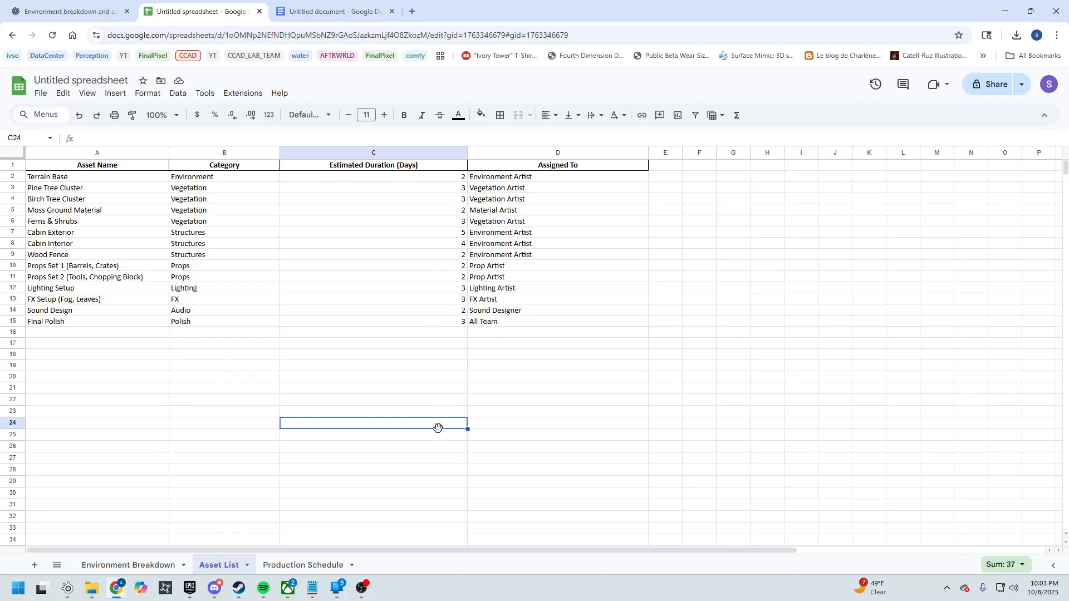
- Widen columns A to C on the Production Schedule sheet so the phases, durations and deliverables can be read
{"action": "left_click", "coordinate": [328, 563]}
{"action": "left_click_drag", "start_coordinate": [92, 152], "coordinate": [460, 153]}
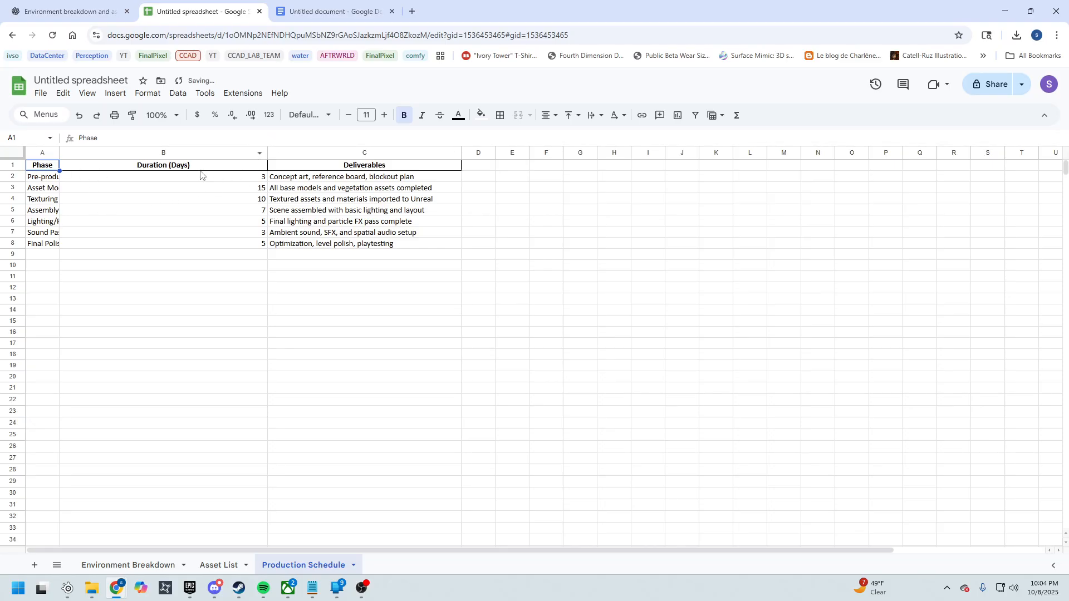
{"action": "left_click_drag", "start_coordinate": [60, 153], "coordinate": [196, 167]}
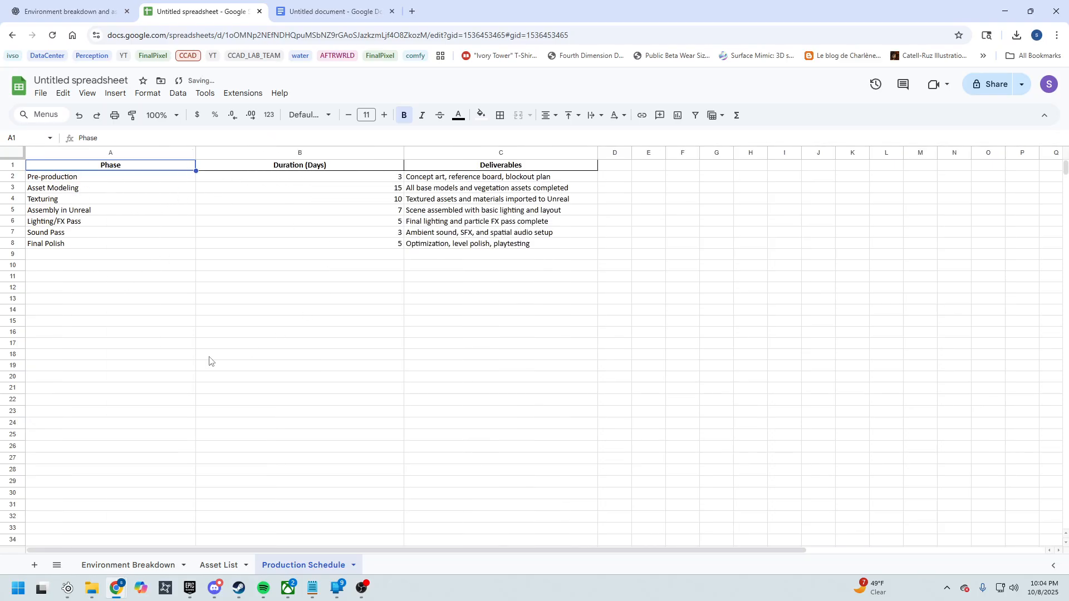
- Switch to ChatGPT and send "Can you give me a more detailed production schedule including time for assets, layout, WIP process and final"
{"action": "left_click", "coordinate": [75, 17]}
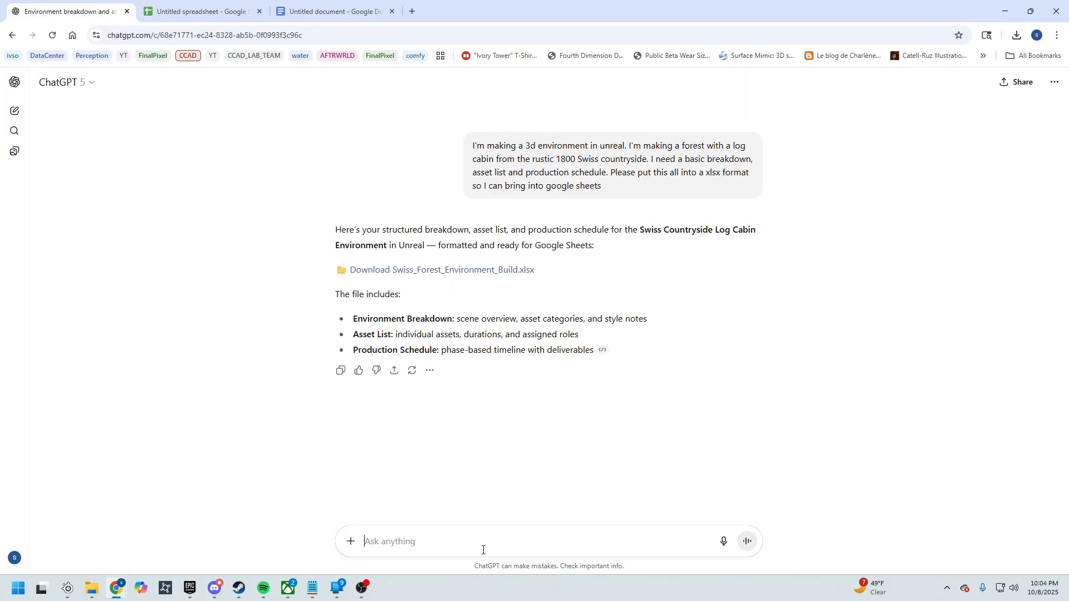
{"action": "type", "text": "c"}
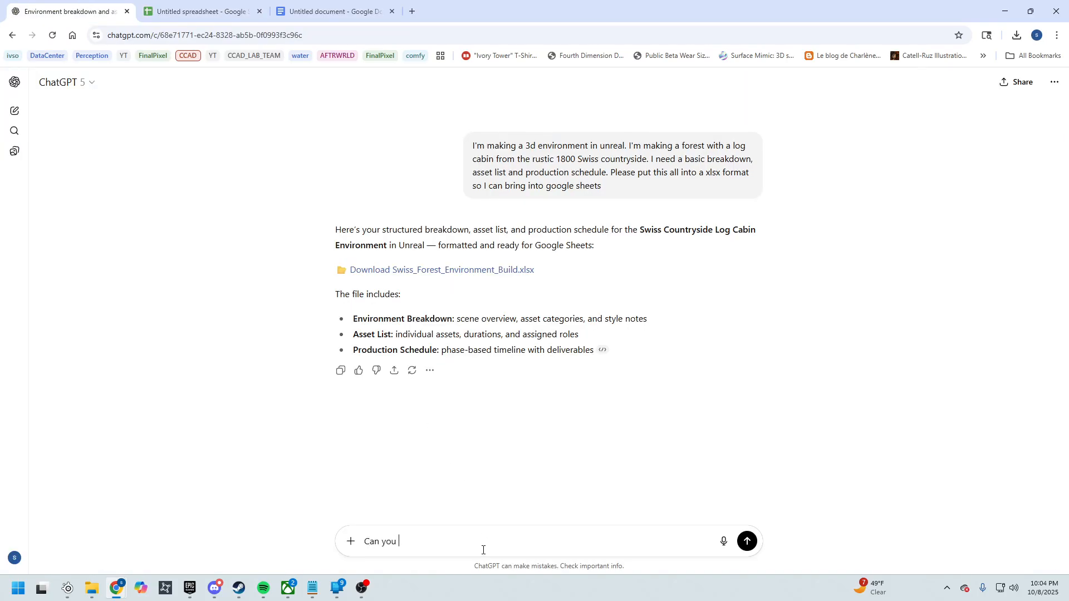
{"action": "type", "text": "an you give me a more detailed production schedule"}
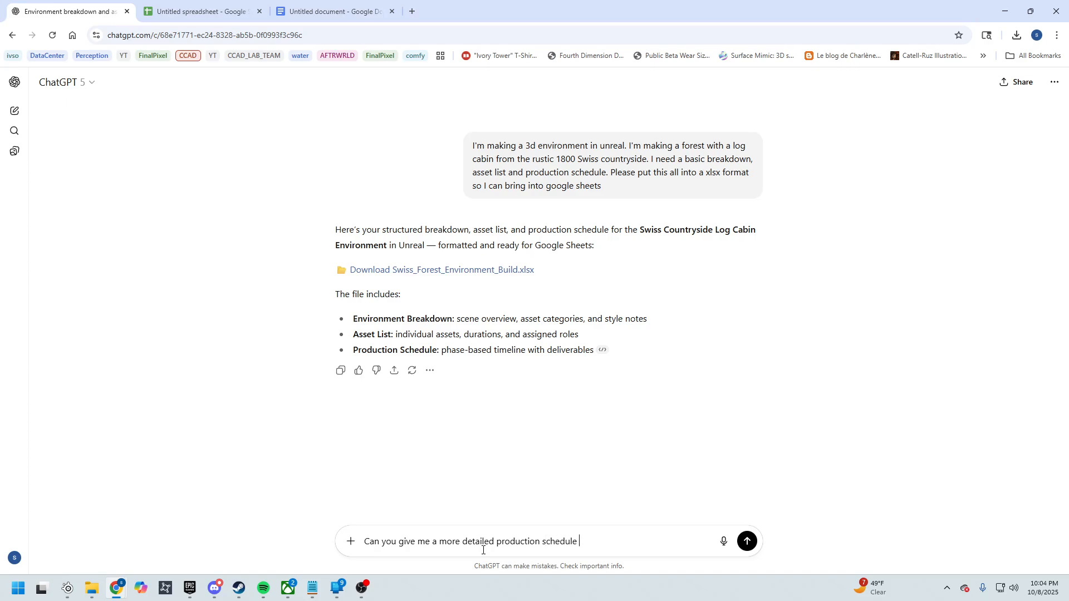
{"action": "type", "text": " including time for assets, layour"}
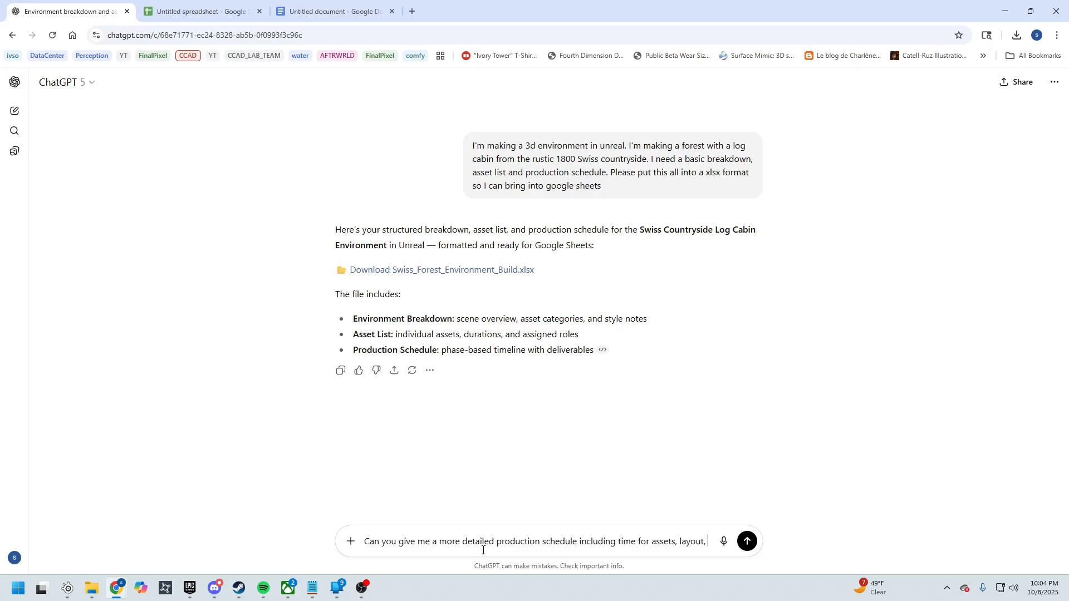
{"action": "type", "text": "WIP process"}
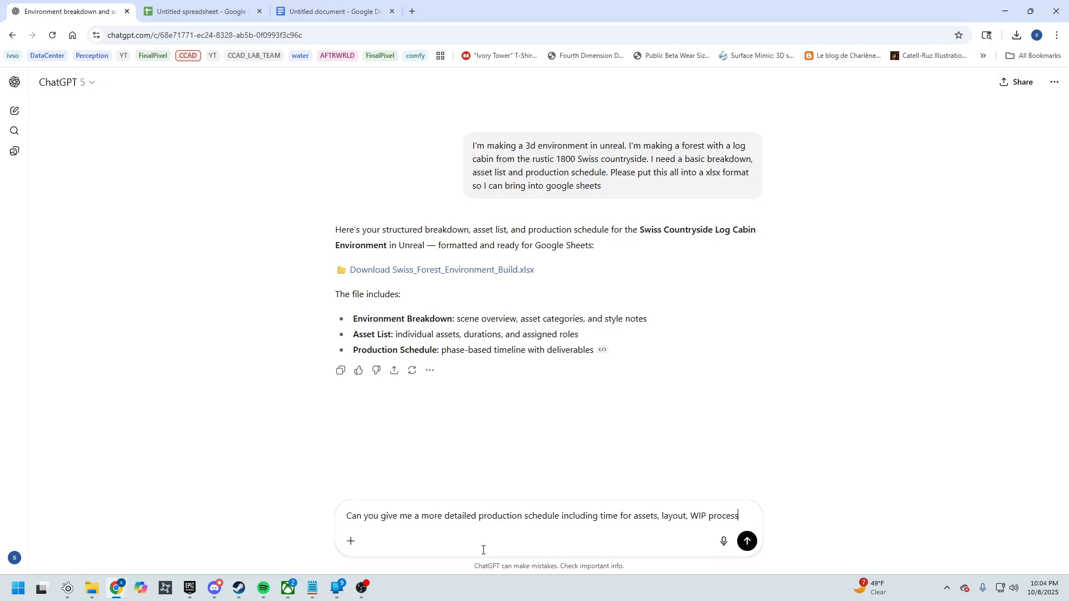
{"action": "type", "text": " and final"}
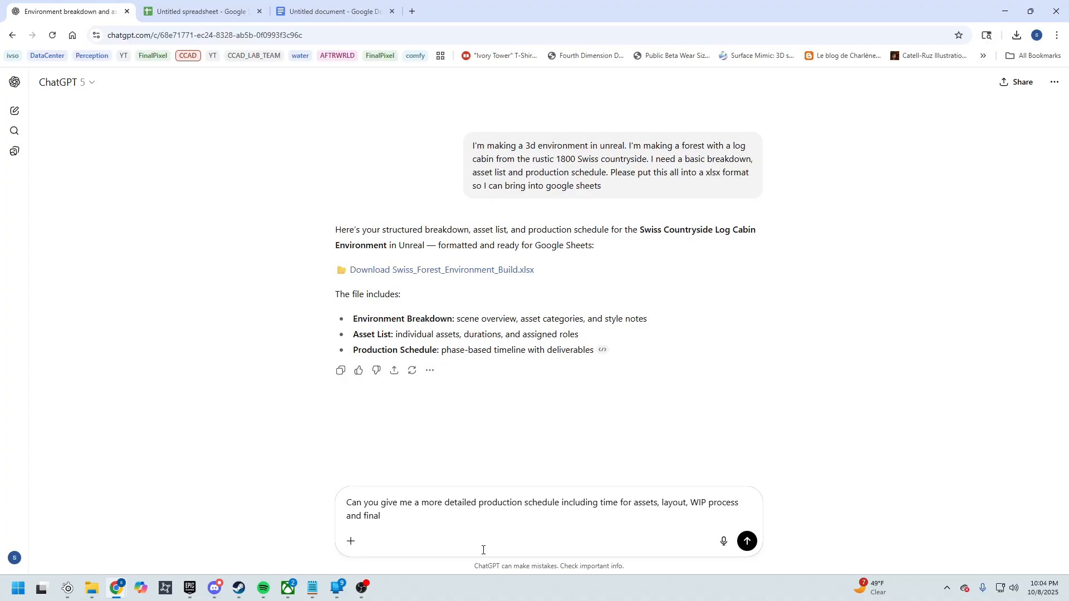
{"action": "left_click", "coordinate": [749, 541]}
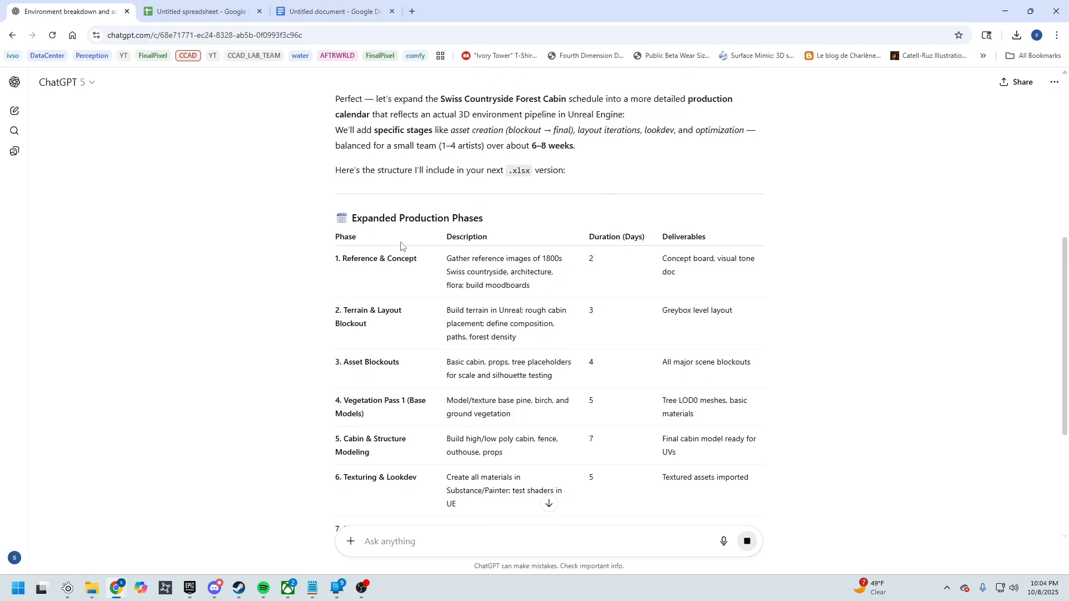
- Review the expanded schedule reply and answer it with "Update the previous and I want to have it color code each production phase"
{"action": "scroll", "coordinate": [616, 268], "scroll_direction": "down", "scroll_amount": 3}
{"action": "scroll", "coordinate": [629, 300], "scroll_direction": "up", "scroll_amount": 3}
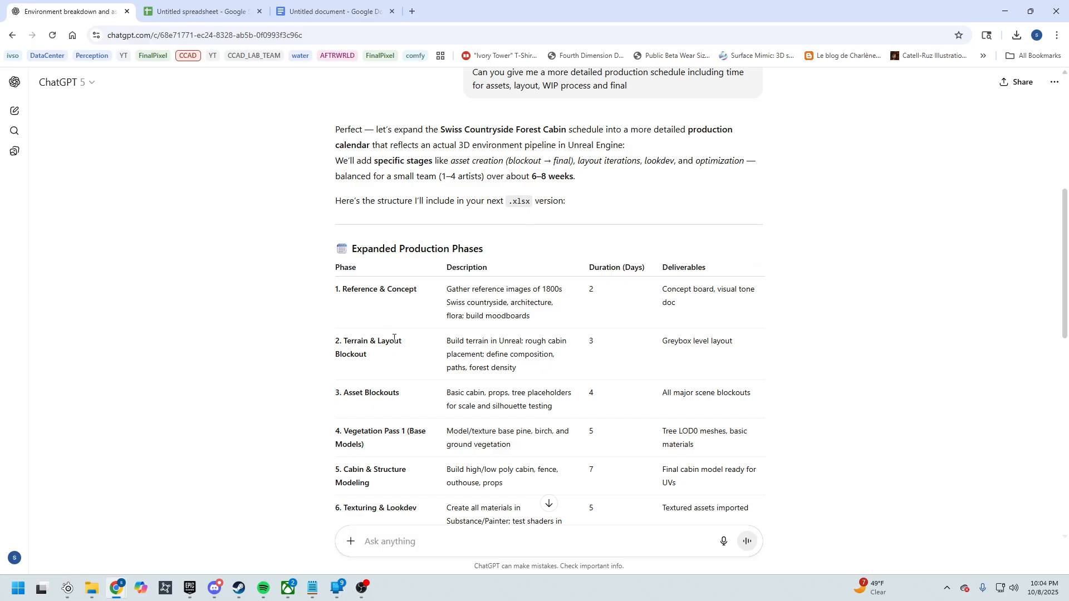
{"action": "scroll", "coordinate": [394, 338], "scroll_direction": "down", "scroll_amount": 1}
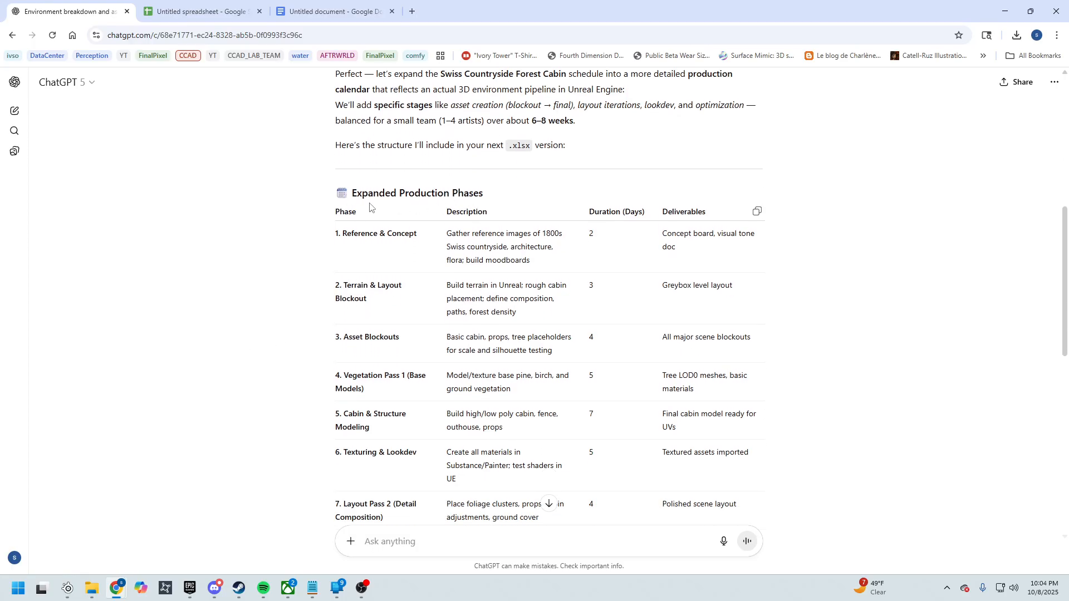
{"action": "scroll", "coordinate": [472, 193], "scroll_direction": "down", "scroll_amount": 2}
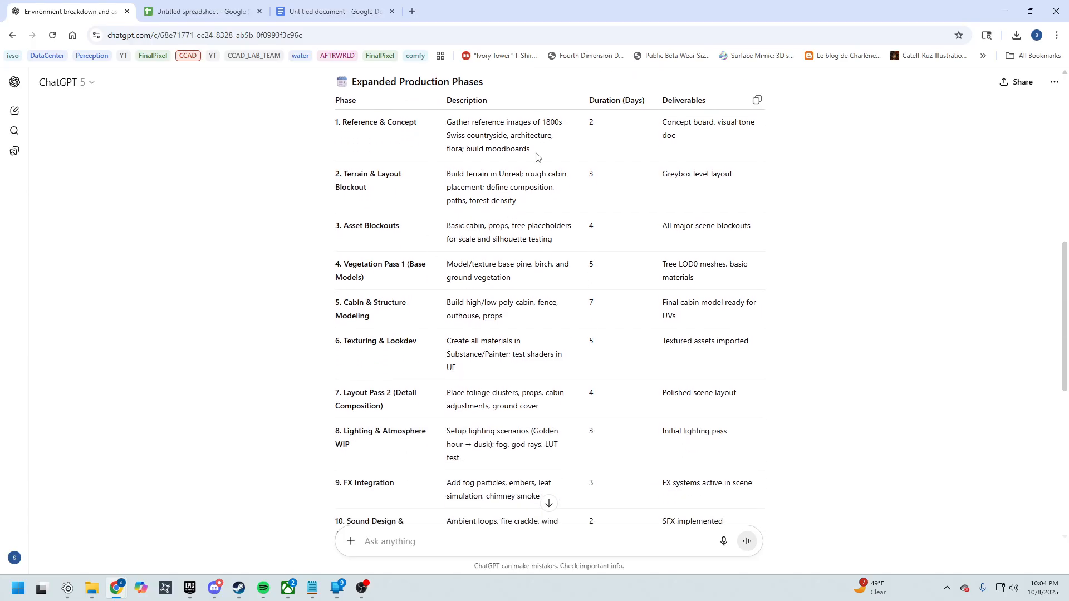
{"action": "scroll", "coordinate": [536, 157], "scroll_direction": "down", "scroll_amount": 6}
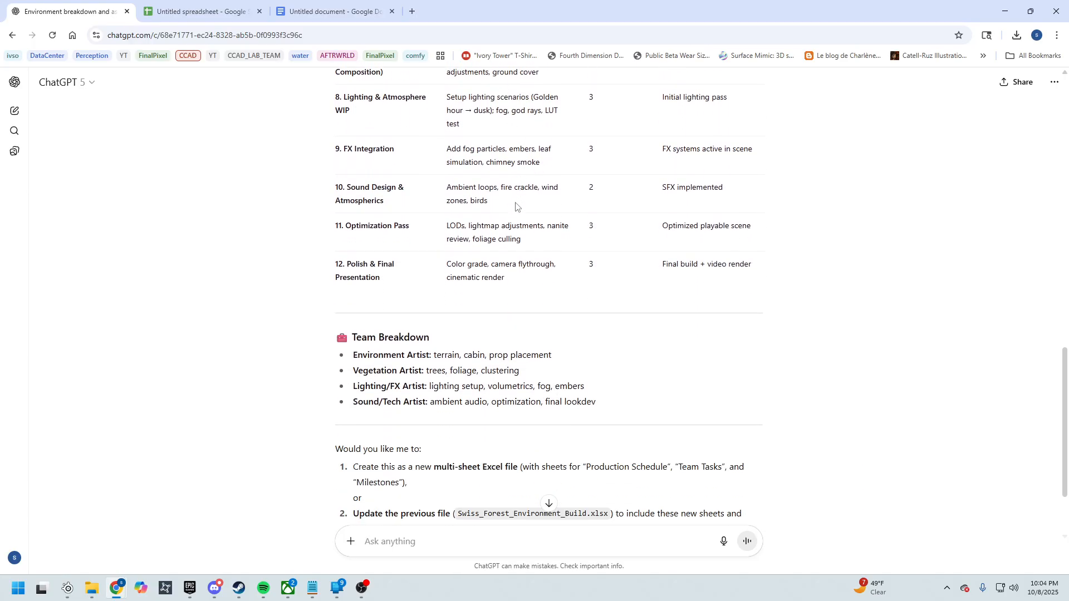
{"action": "scroll", "coordinate": [516, 206], "scroll_direction": "down", "scroll_amount": 2}
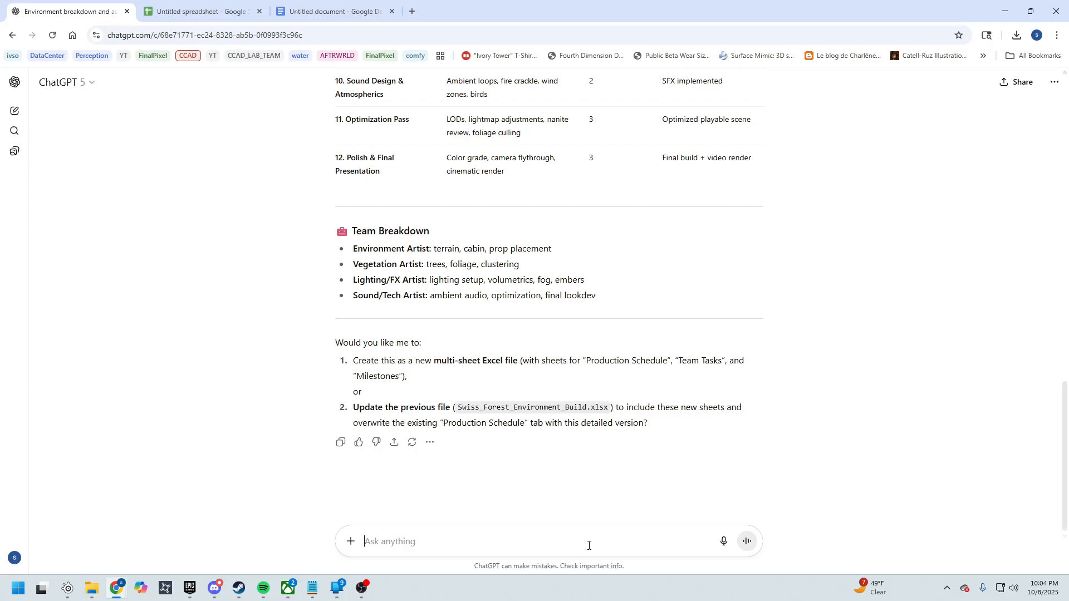
{"action": "type", "text": "Update the previous a"}
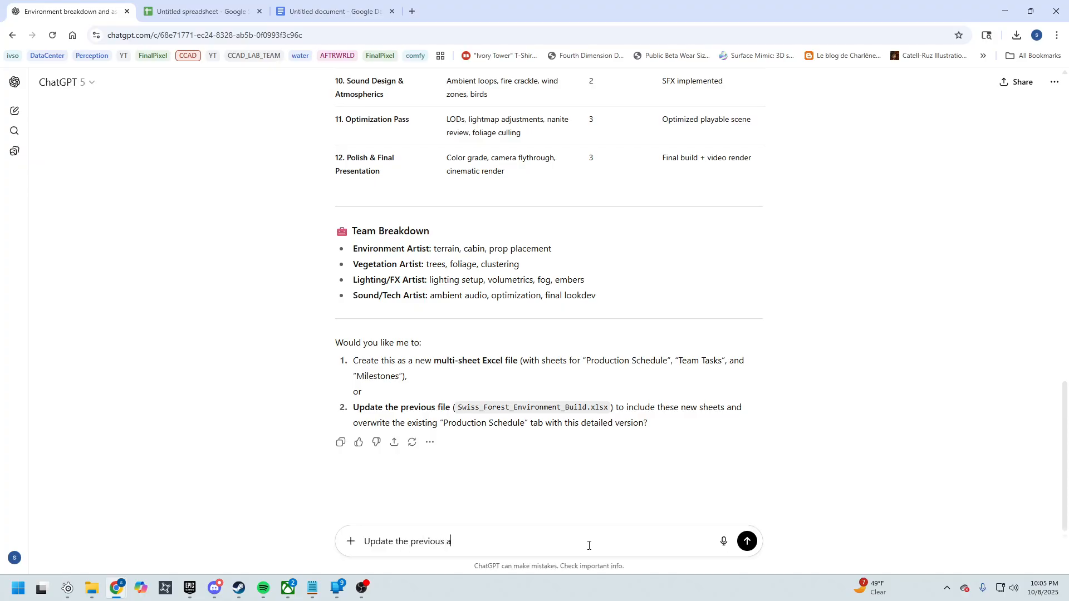
{"action": "type", "text": "nd I want to have it color code each production phase"}
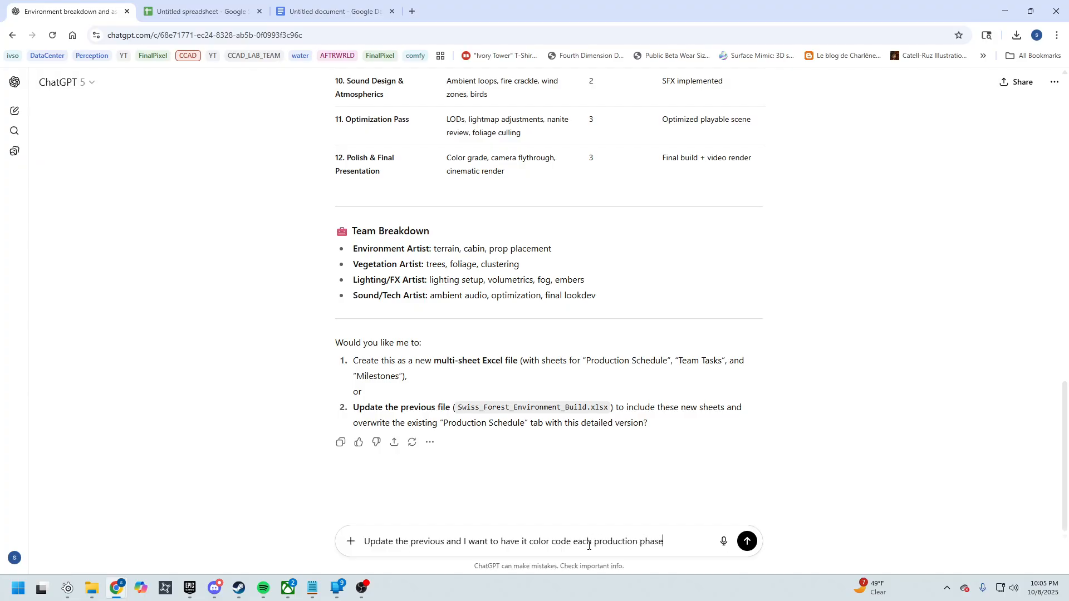
{"action": "key", "text": "Return"}
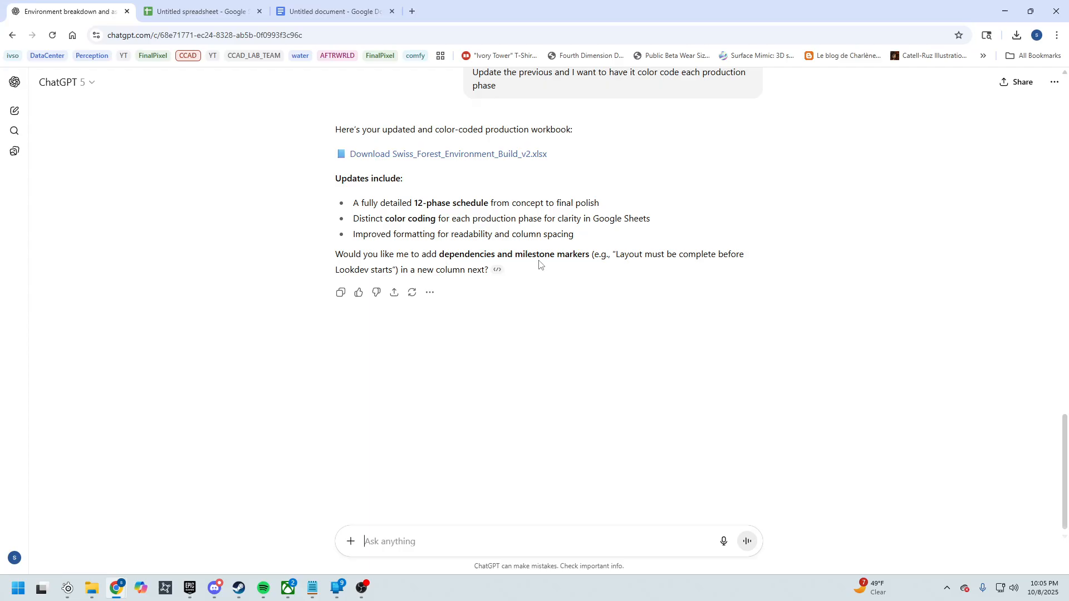
- Download Swiss_Forest_Environment_Build_v2.xlsx, switch to the untitled Google Sheets spreadsheet and upload the file from Downloads for import
{"action": "left_click", "coordinate": [538, 156]}
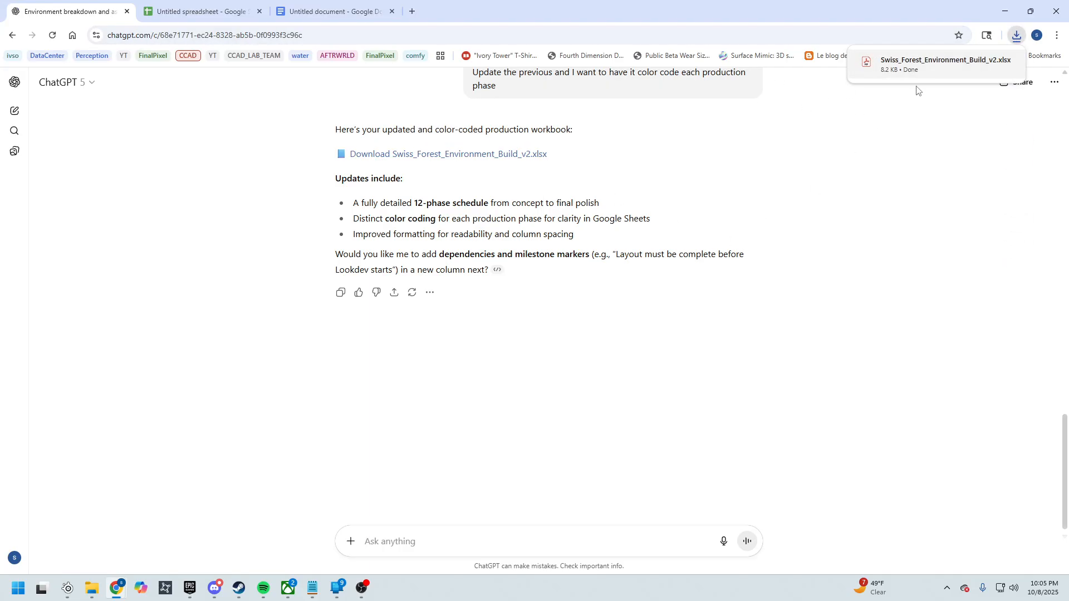
{"action": "left_click", "coordinate": [201, 11]}
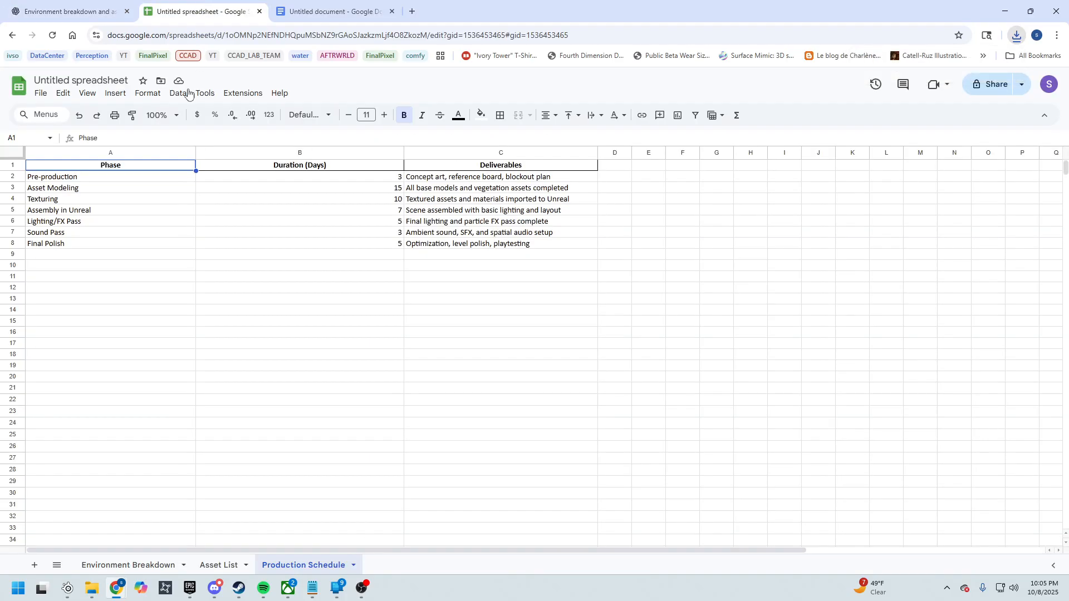
{"action": "left_click", "coordinate": [41, 93]}
{"action": "left_click", "coordinate": [65, 148]}
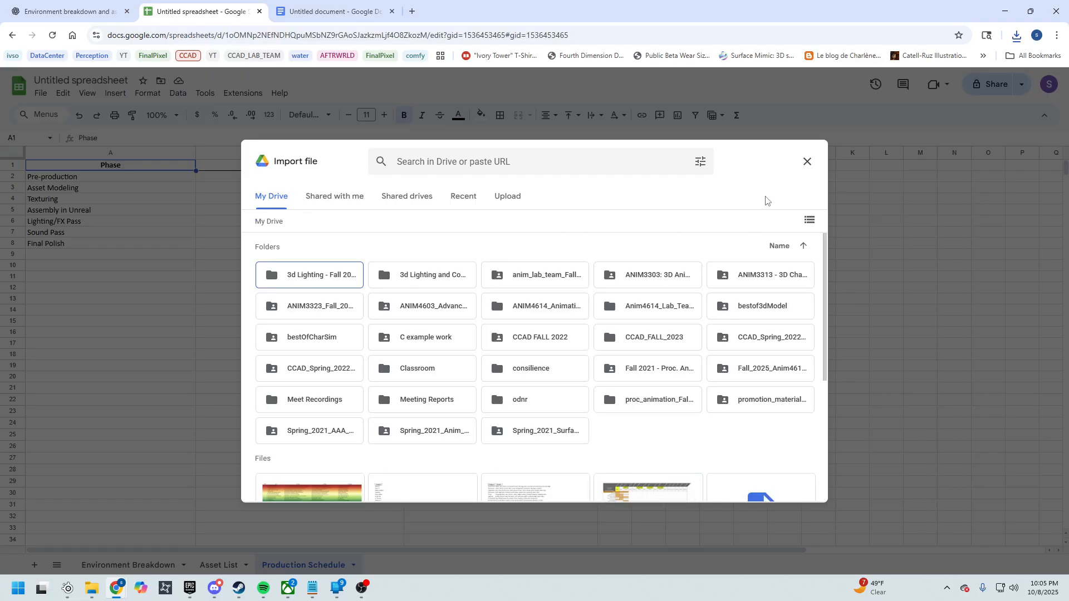
{"action": "left_click", "coordinate": [506, 196]}
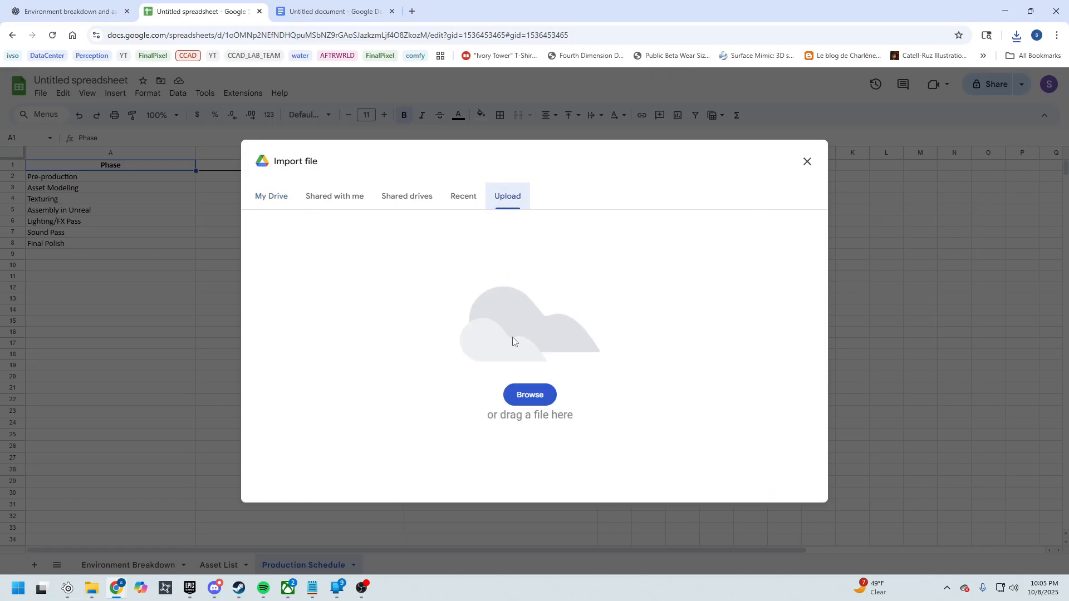
{"action": "left_click", "coordinate": [521, 391]}
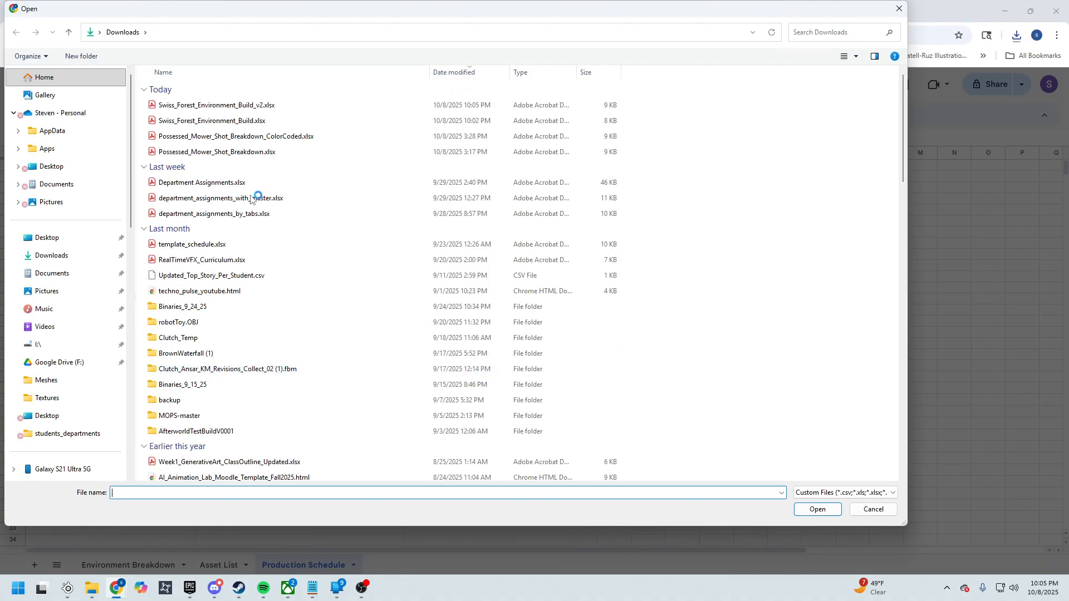
{"action": "left_click", "coordinate": [219, 106]}
{"action": "left_click", "coordinate": [817, 509]}
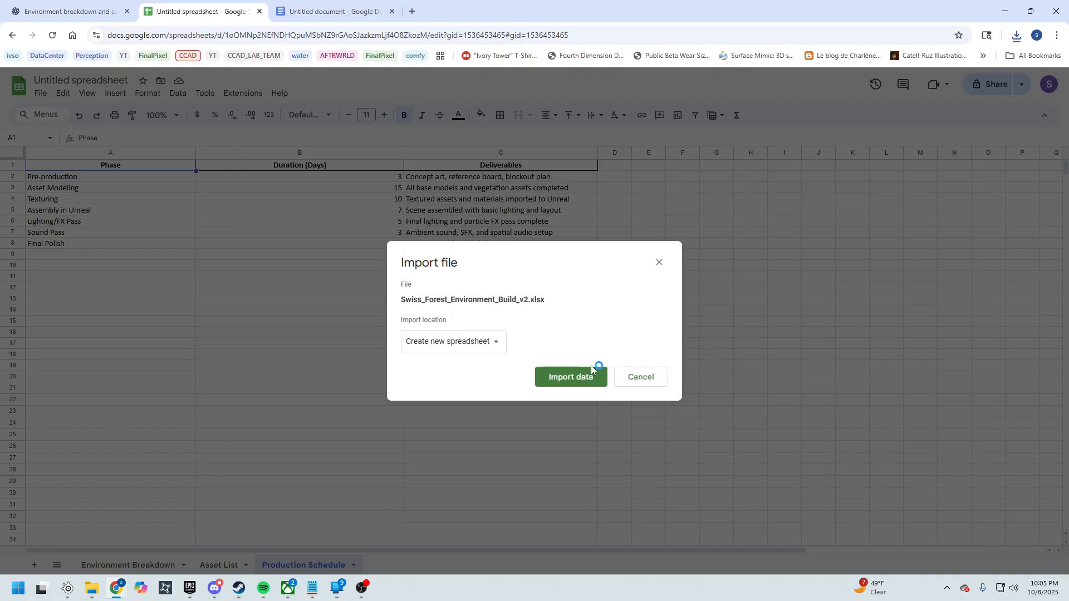
- Import the data of Swiss_Forest_Environment_Build_v2.xlsx with the import location Create new spreadsheet
{"action": "left_click", "coordinate": [582, 378]}
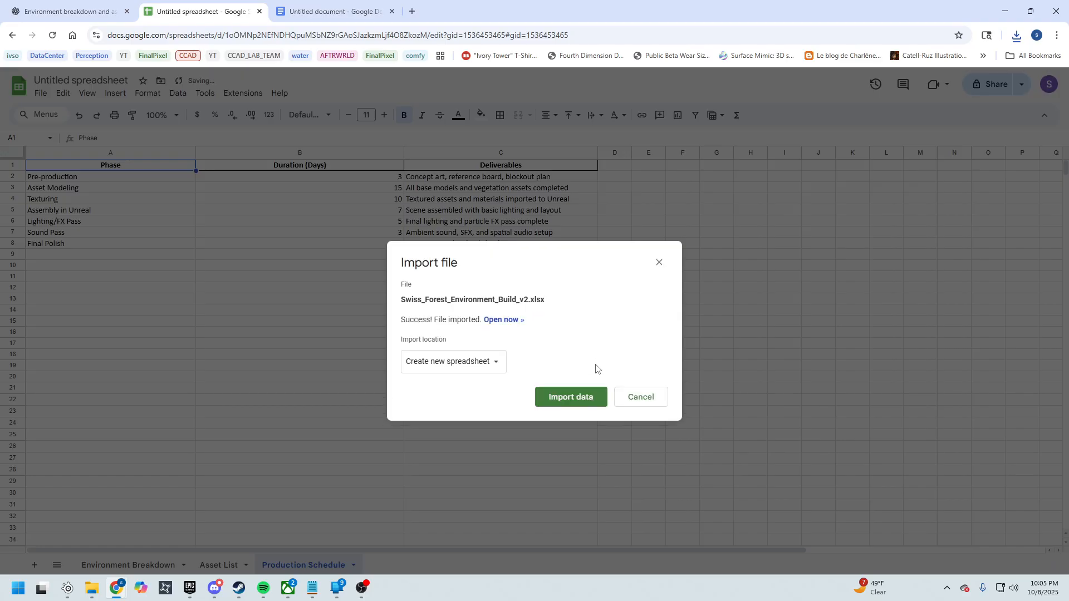
{"action": "left_click", "coordinate": [579, 400]}
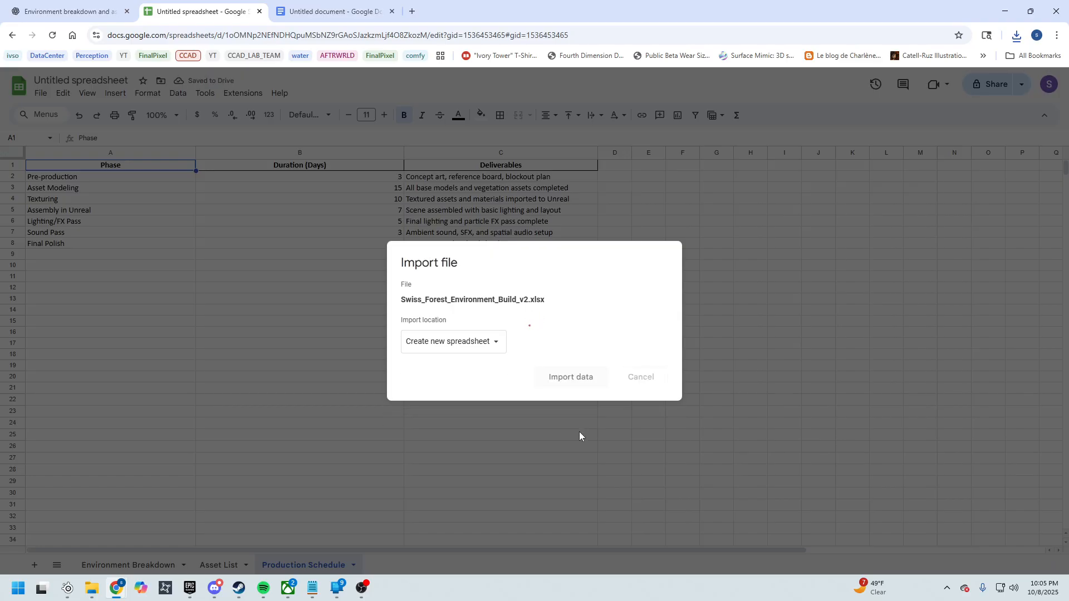
{"action": "left_click", "coordinate": [577, 399]}
{"action": "left_click", "coordinate": [587, 409]}
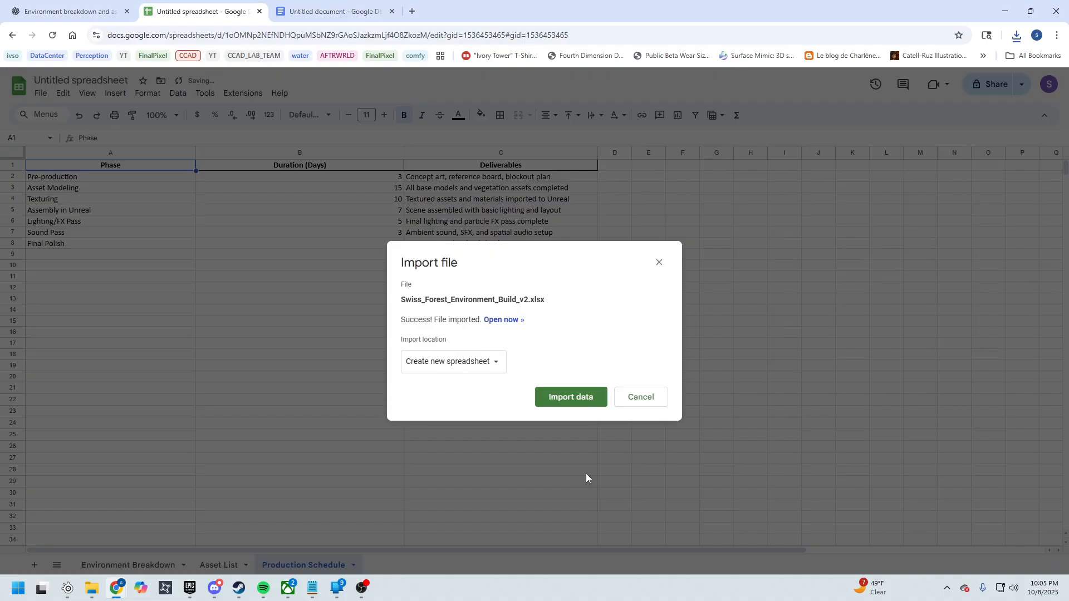
- Open the newly imported Swiss_Forest_Environment_Build_v2 spreadsheet and show its Production Schedule sheet
{"action": "left_click", "coordinate": [504, 320]}
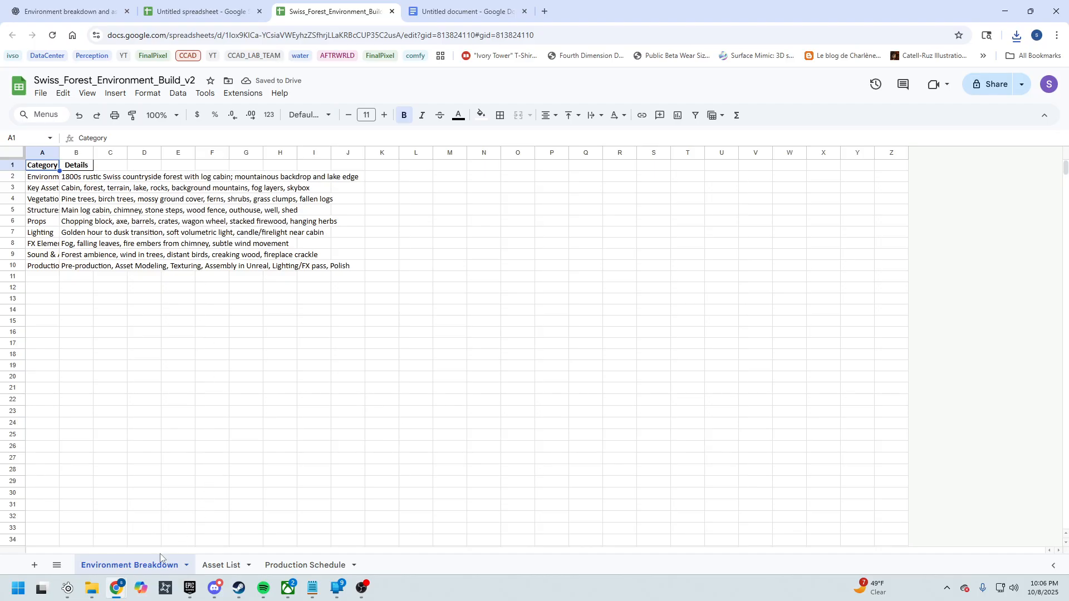
{"action": "left_click", "coordinate": [301, 565]}
{"action": "left_click", "coordinate": [778, 344]}
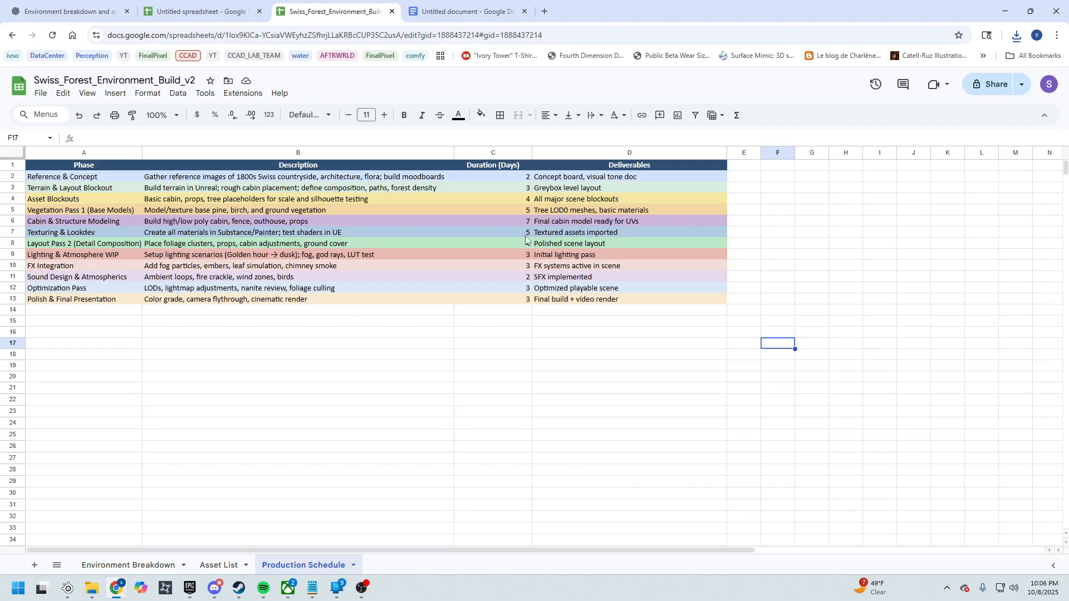
- Switch to the ChatGPT conversation and send "can you make the production schedule more like a progressive GANT chart structure"
{"action": "left_click", "coordinate": [36, 14]}
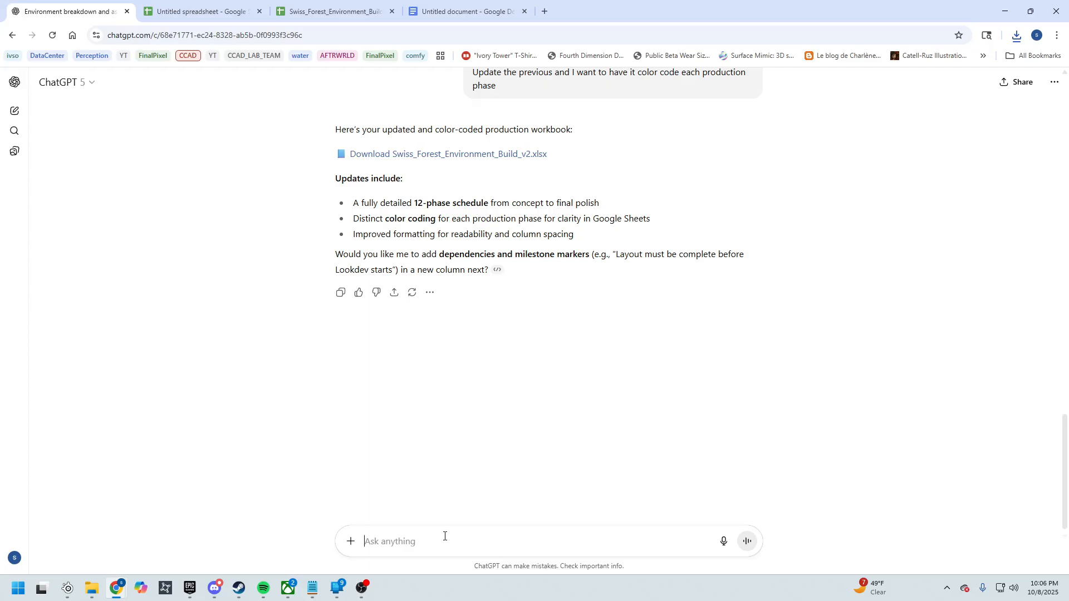
{"action": "type", "text": "can you make the production sch"}
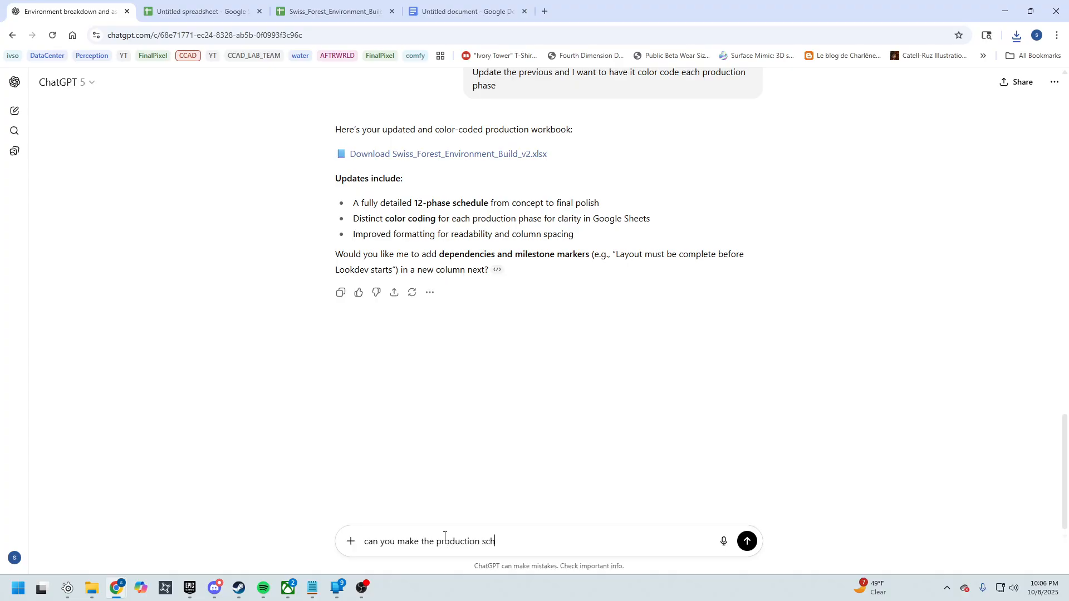
{"action": "type", "text": "edule more like a progressive GANT chart structure"}
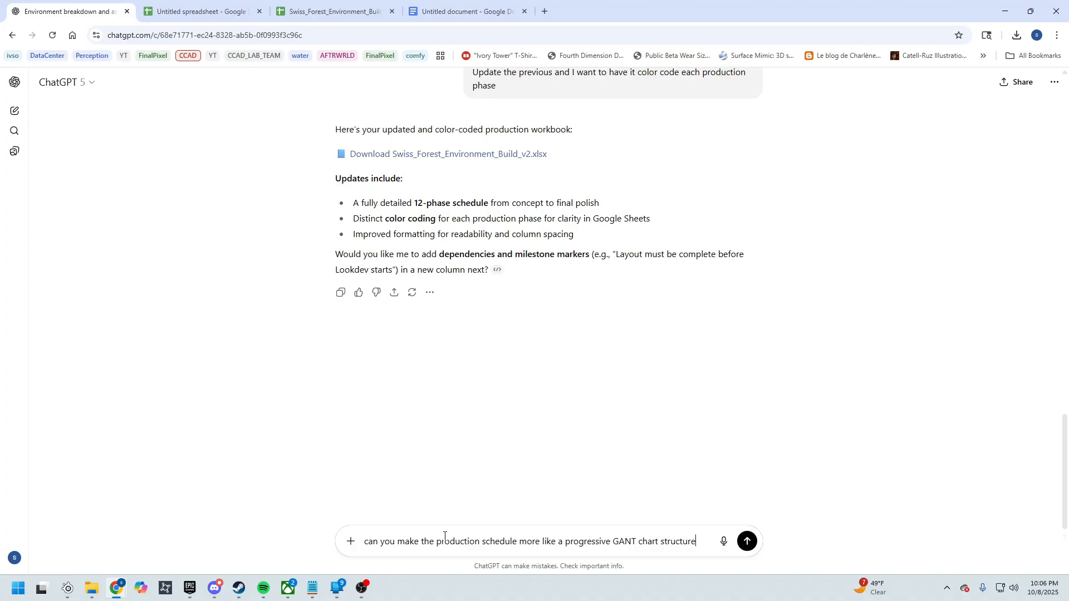
{"action": "key", "text": "Return"}
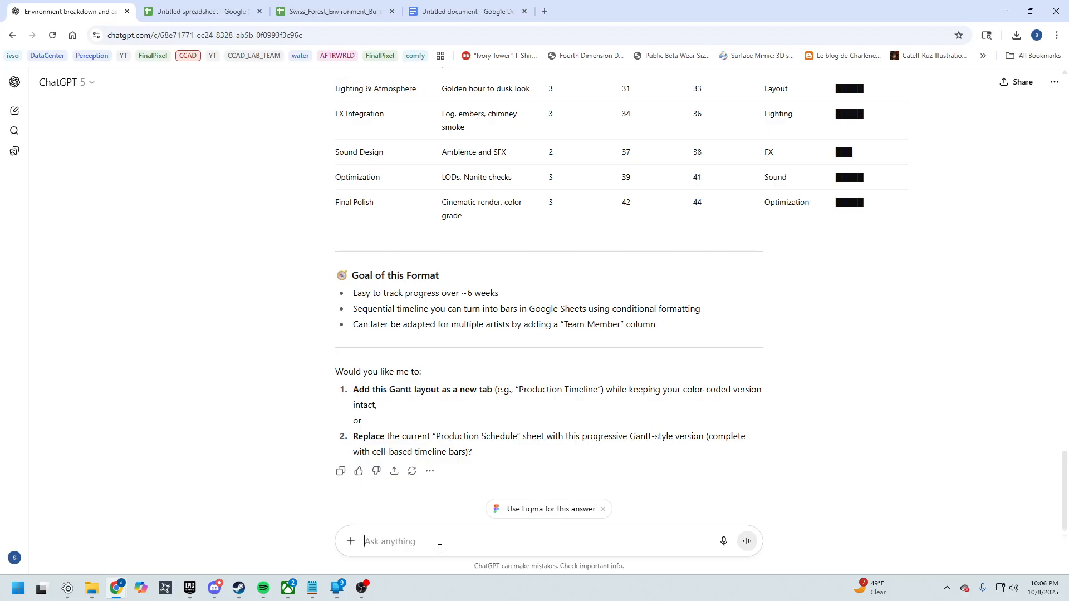
- Answer the Gantt layout reply with "please add the new tab" and download Swiss_Forest_Environment_Build_v3.xlsx
{"action": "type", "text": "please add"}
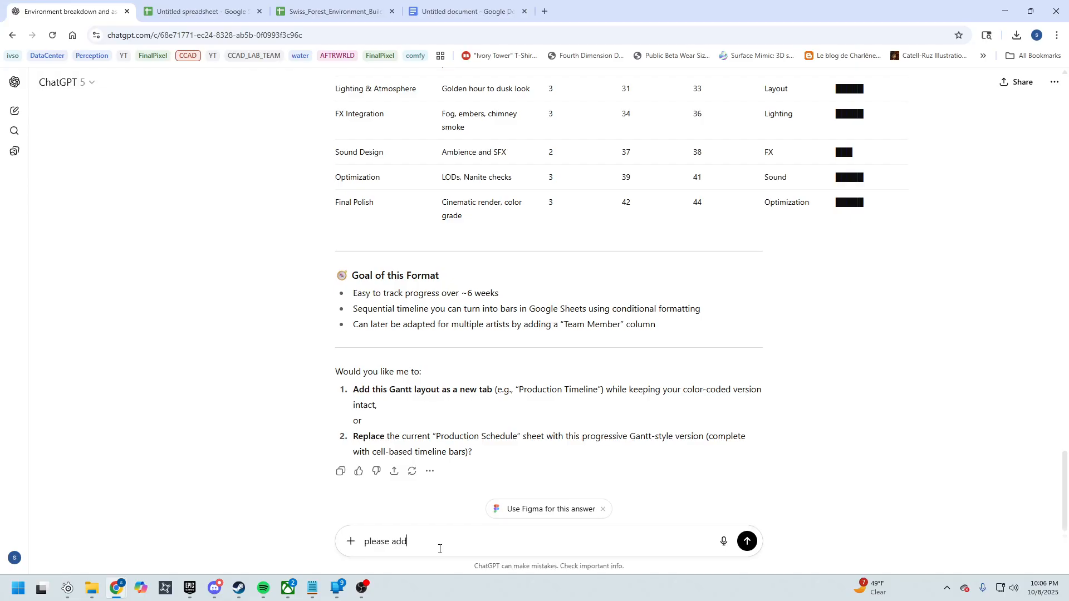
{"action": "type", "text": " the new tab"}
{"action": "key", "text": "Return"}
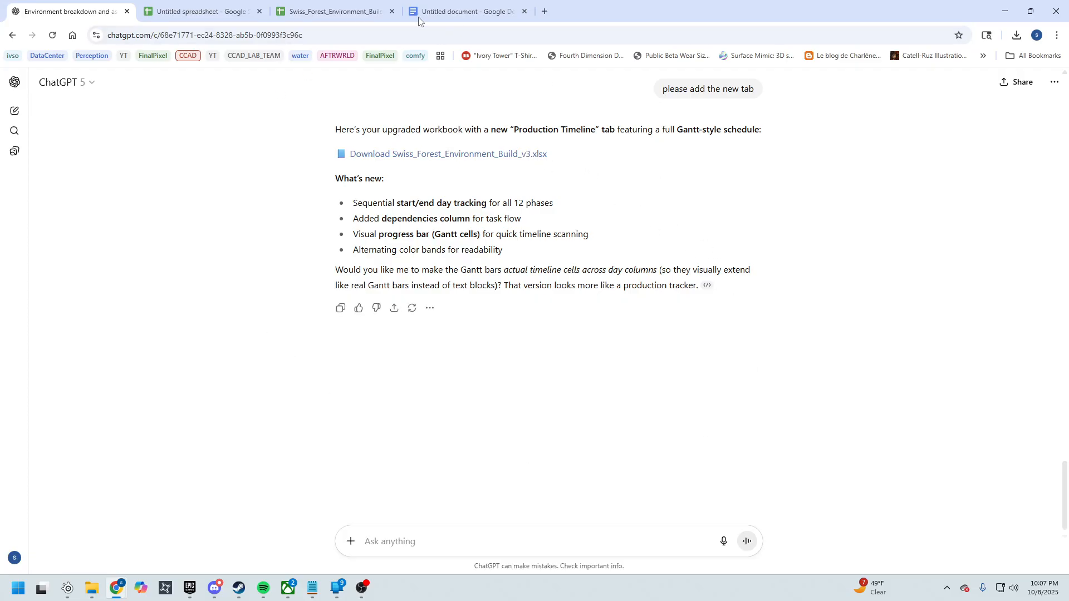
{"action": "left_click", "coordinate": [448, 154]}
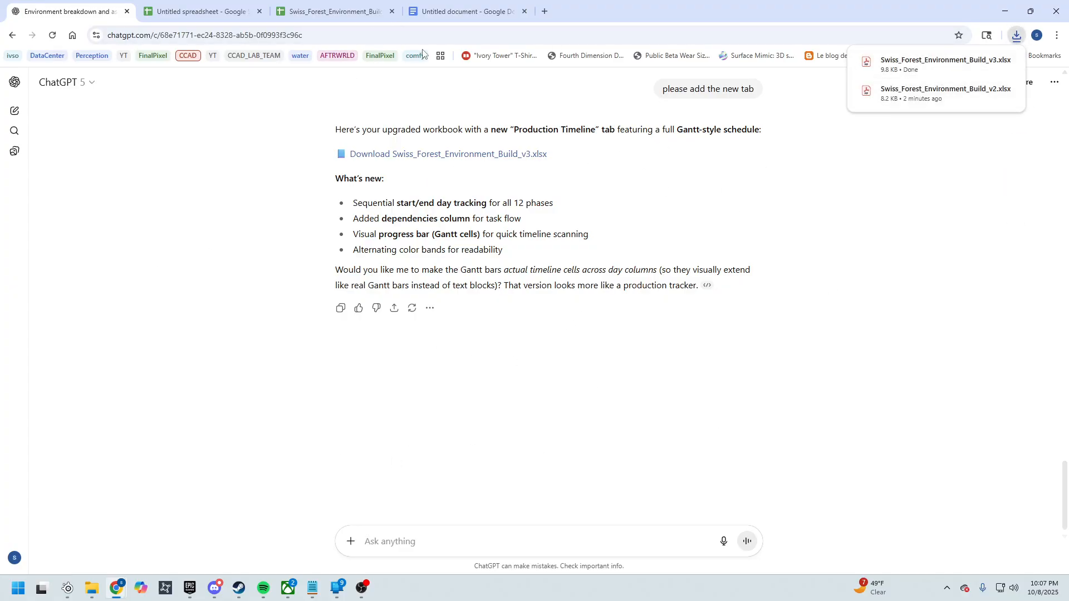
- Dismiss the finished import dialog in the untitled Google Sheets spreadsheet and create a new blank spreadsheet
{"action": "left_click", "coordinate": [214, 12]}
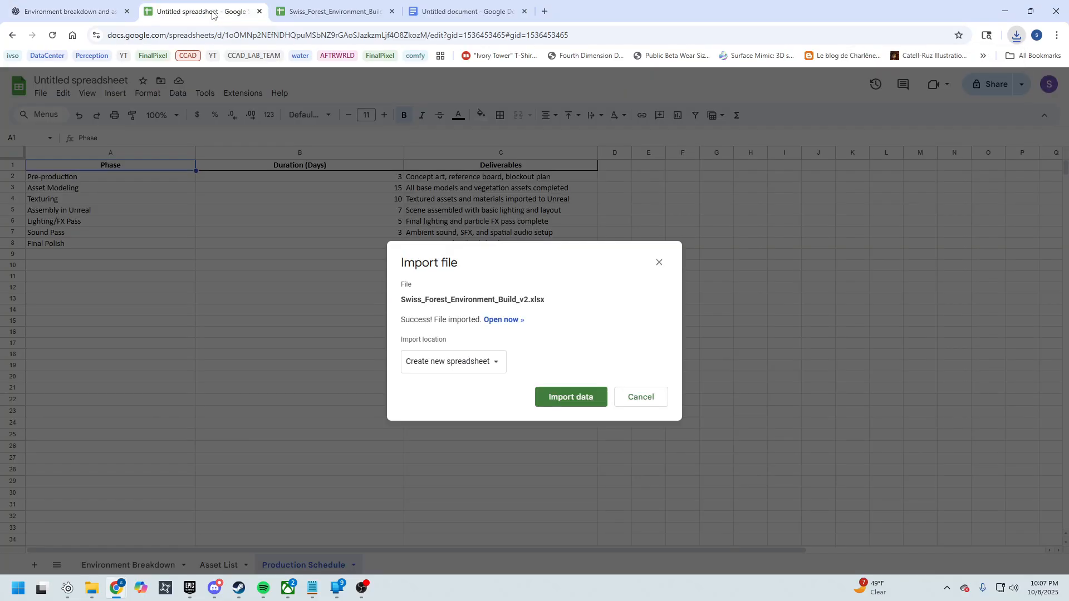
{"action": "left_click", "coordinate": [646, 391]}
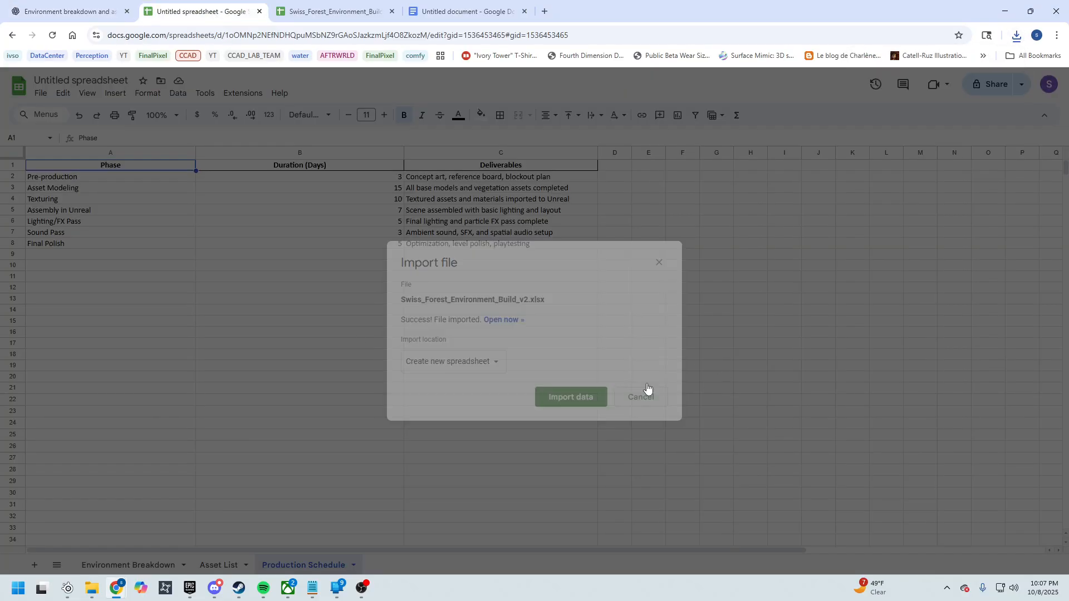
{"action": "left_click", "coordinate": [40, 93]}
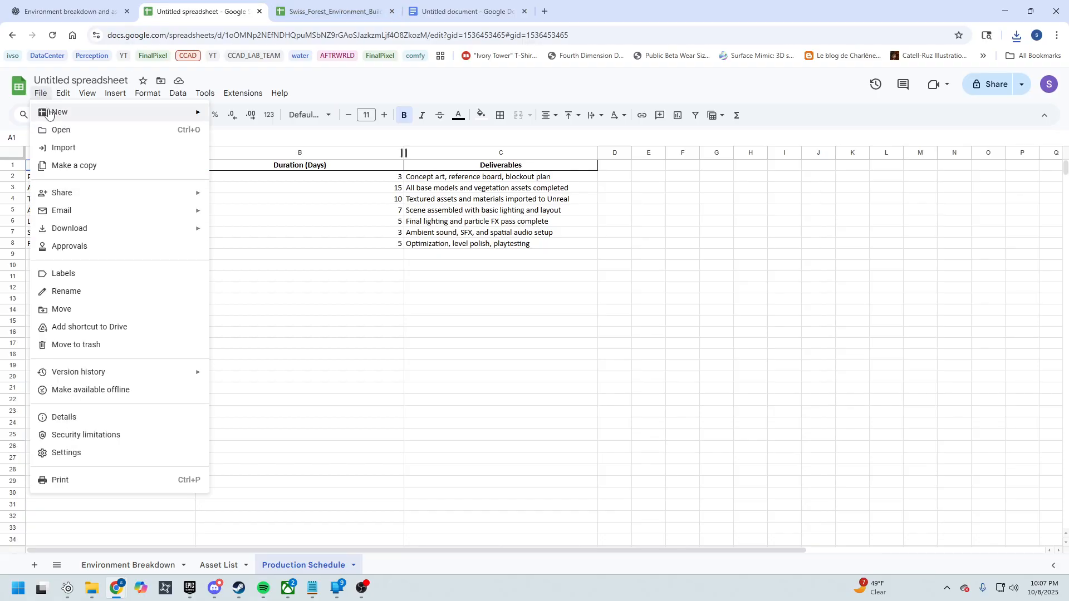
{"action": "mouse_move", "coordinate": [167, 112]}
{"action": "left_click", "coordinate": [272, 117]}
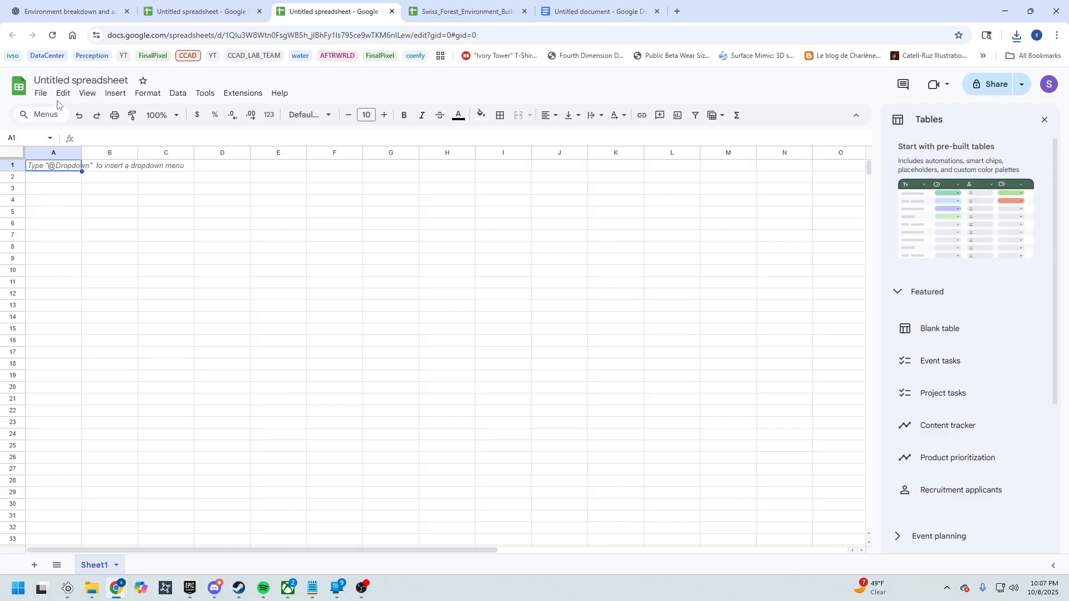
- Upload Swiss_Forest_Environment_Build_v3.xlsx from Downloads and import its data into the new blank spreadsheet
{"action": "left_click", "coordinate": [47, 98]}
{"action": "left_click", "coordinate": [49, 148]}
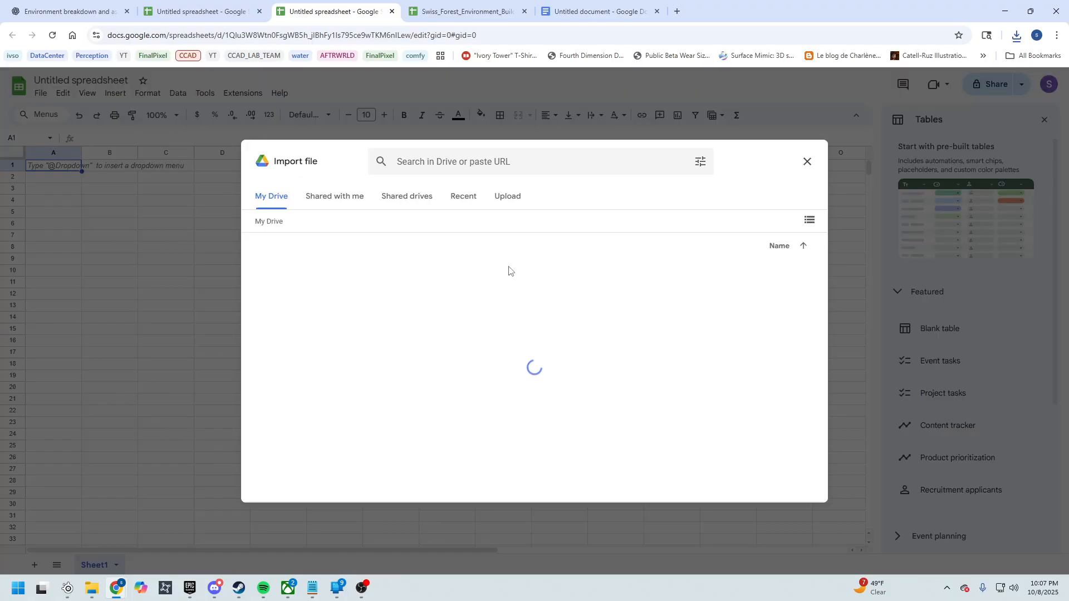
{"action": "left_click", "coordinate": [506, 198]}
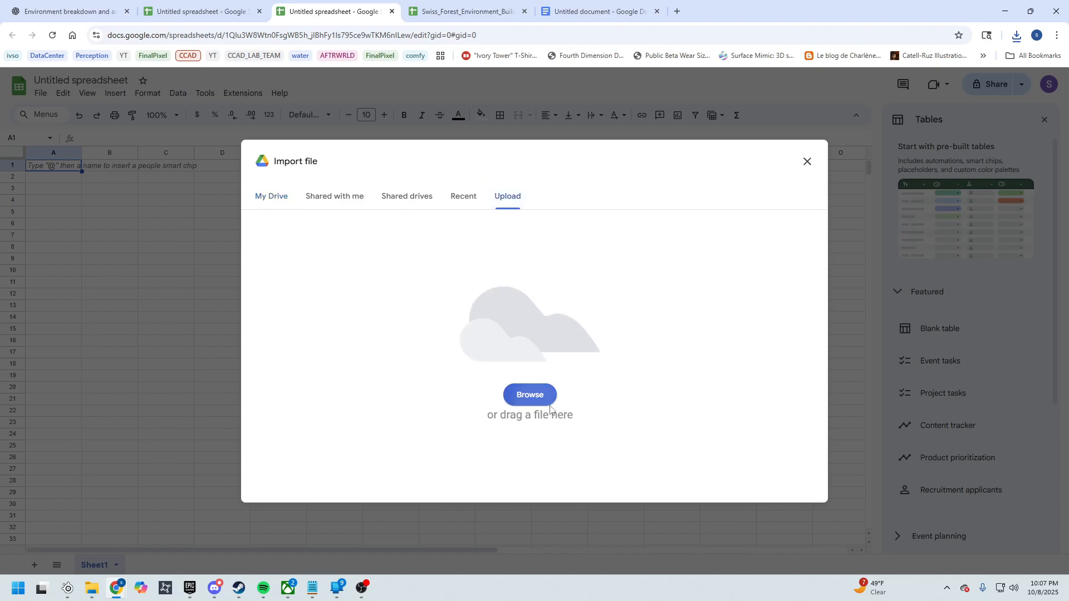
{"action": "left_click", "coordinate": [534, 394]}
{"action": "left_click", "coordinate": [250, 106]}
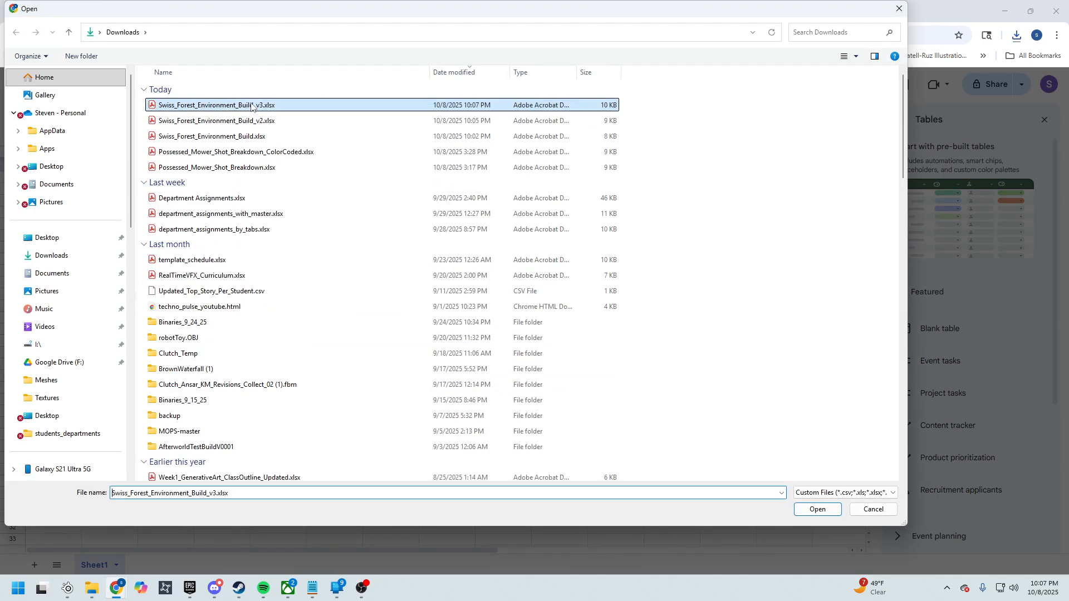
{"action": "left_click", "coordinate": [817, 509]}
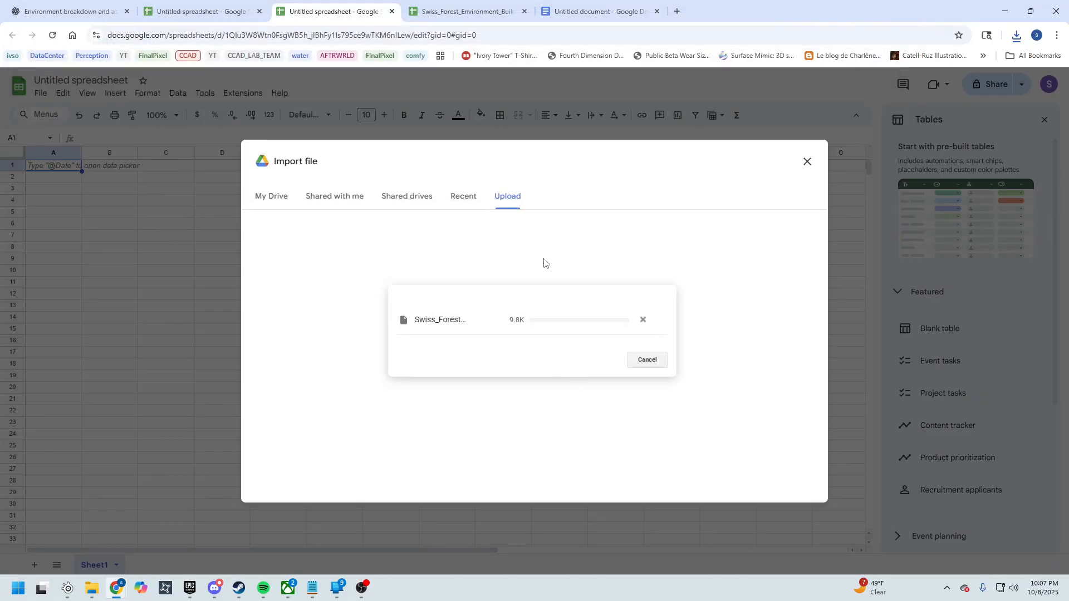
{"action": "left_click", "coordinate": [565, 377]}
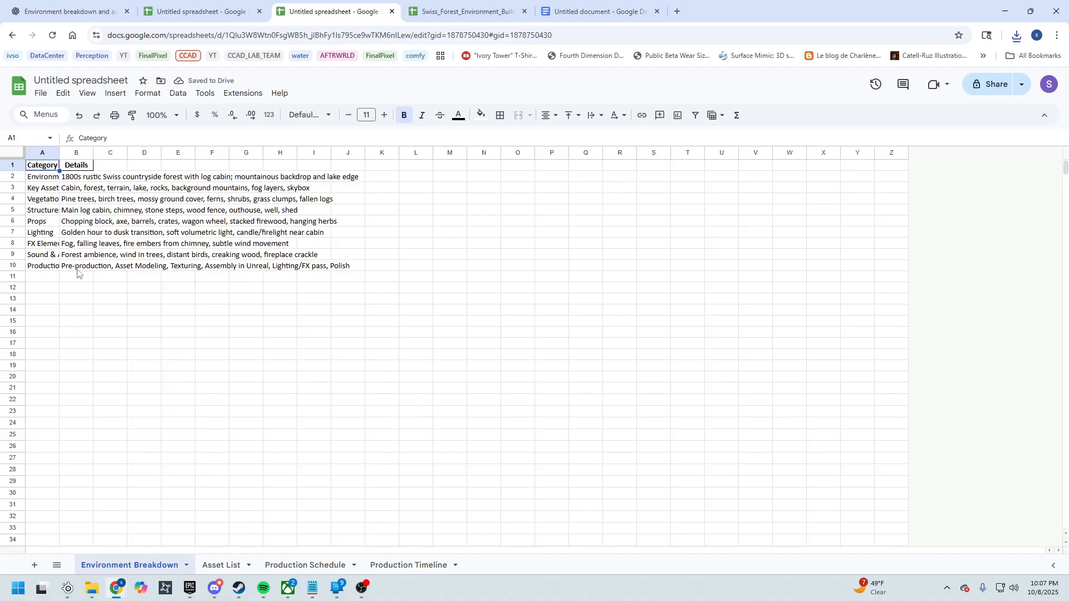
- Widen the Category and Details columns of the Environment Breakdown sheet and review the Production Timeline and Production Schedule sheets
{"action": "left_click_drag", "start_coordinate": [59, 152], "coordinate": [244, 154]}
{"action": "left_click_drag", "start_coordinate": [506, 165], "coordinate": [506, 166]}
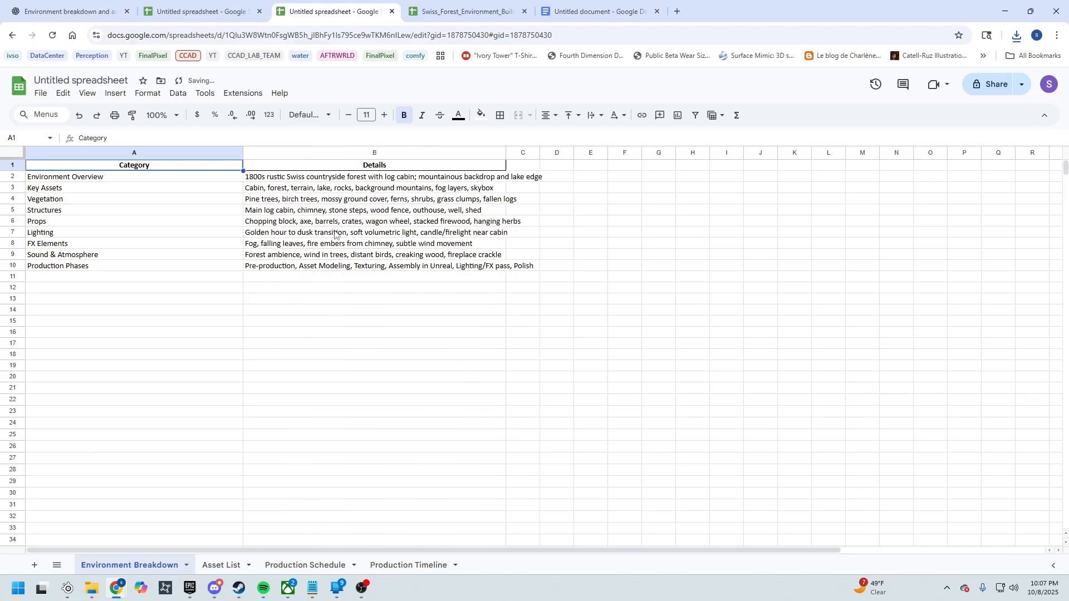
{"action": "left_click", "coordinate": [448, 567]}
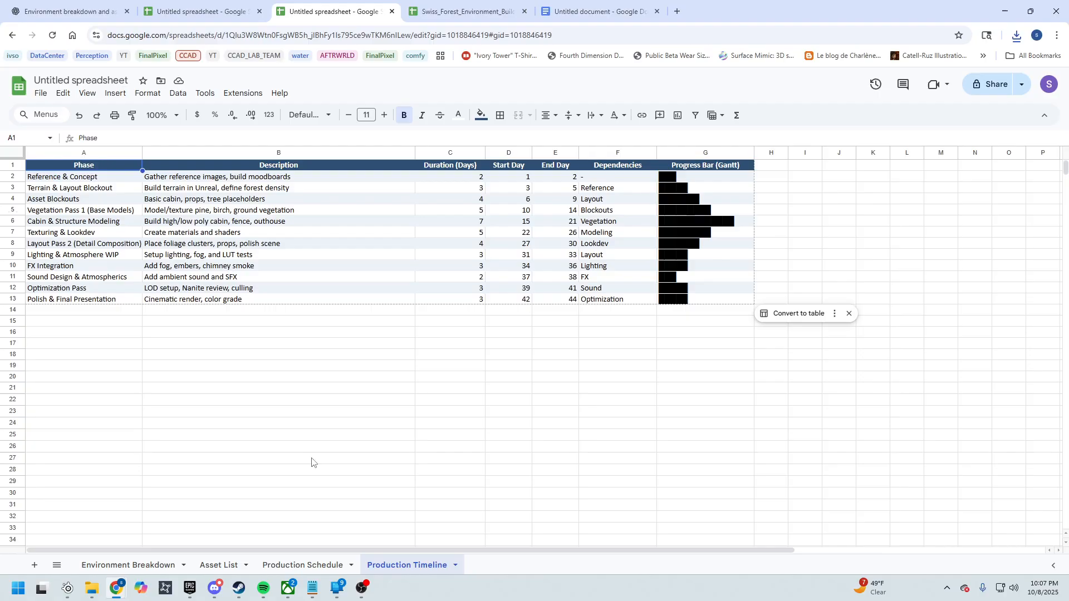
{"action": "left_click", "coordinate": [316, 566]}
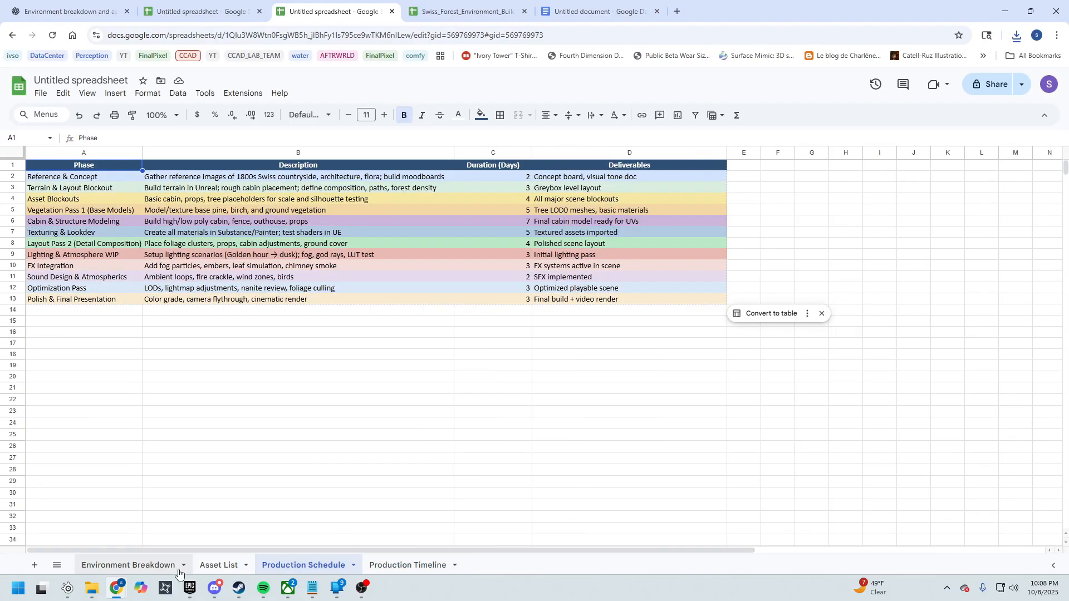
- Widen columns A to D of the Asset List sheet to make their text readable and return to the Environment Breakdown sheet
{"action": "left_click", "coordinate": [199, 565]}
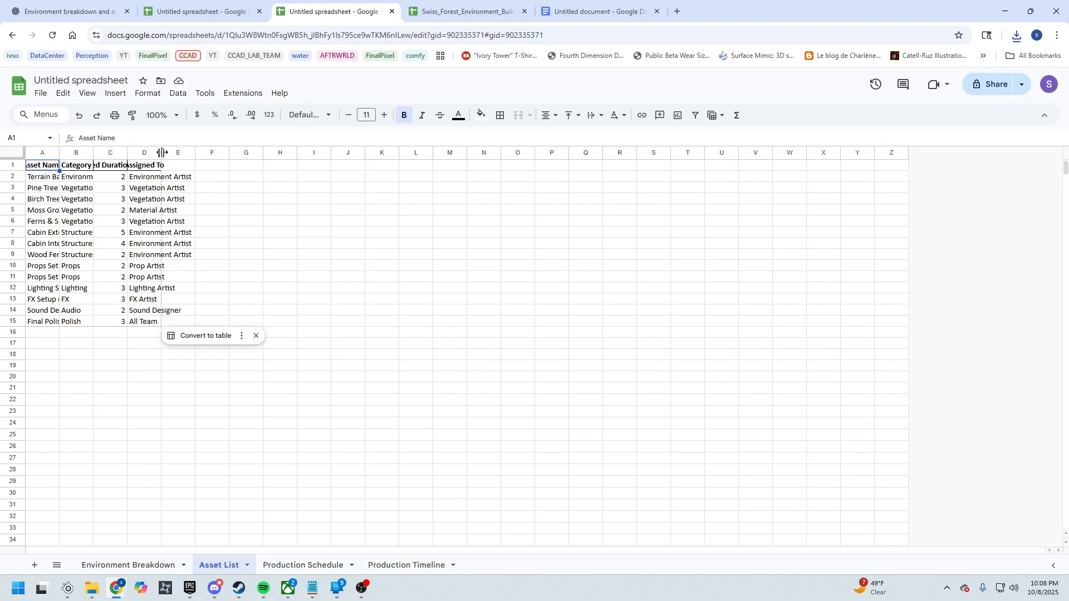
{"action": "left_click_drag", "start_coordinate": [162, 152], "coordinate": [263, 152]}
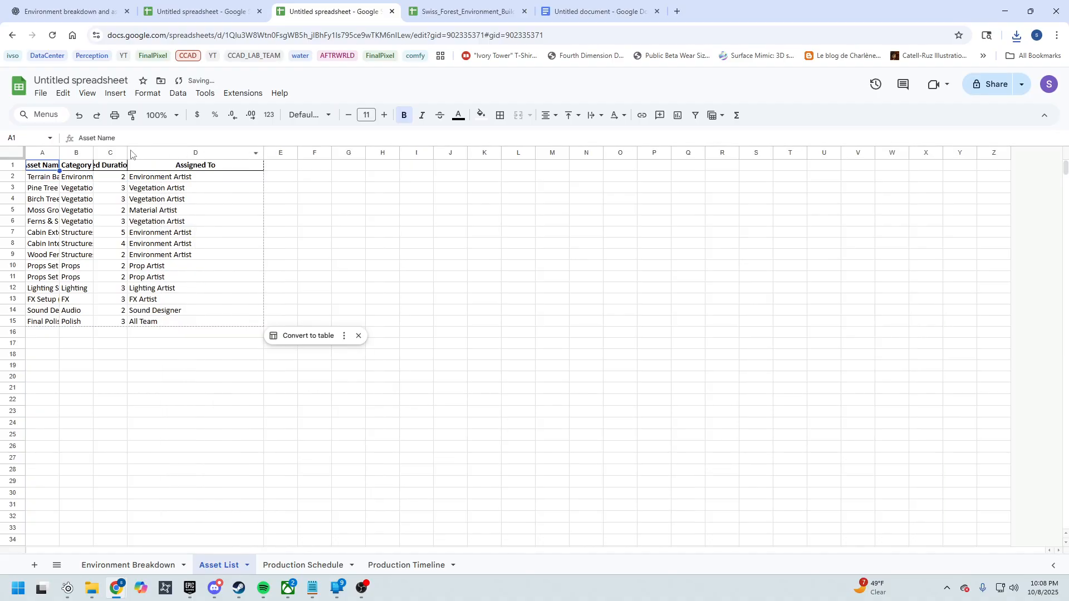
{"action": "left_click_drag", "start_coordinate": [132, 152], "coordinate": [206, 152]}
{"action": "left_click_drag", "start_coordinate": [94, 152], "coordinate": [151, 152]}
{"action": "left_click_drag", "start_coordinate": [59, 153], "coordinate": [124, 152]}
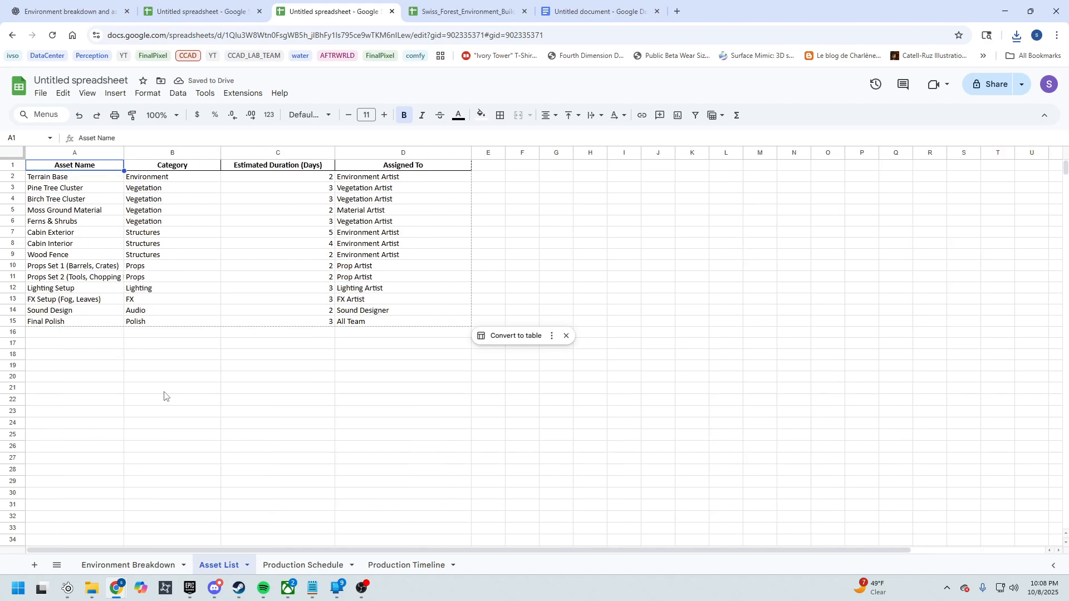
{"action": "left_click", "coordinate": [138, 567]}
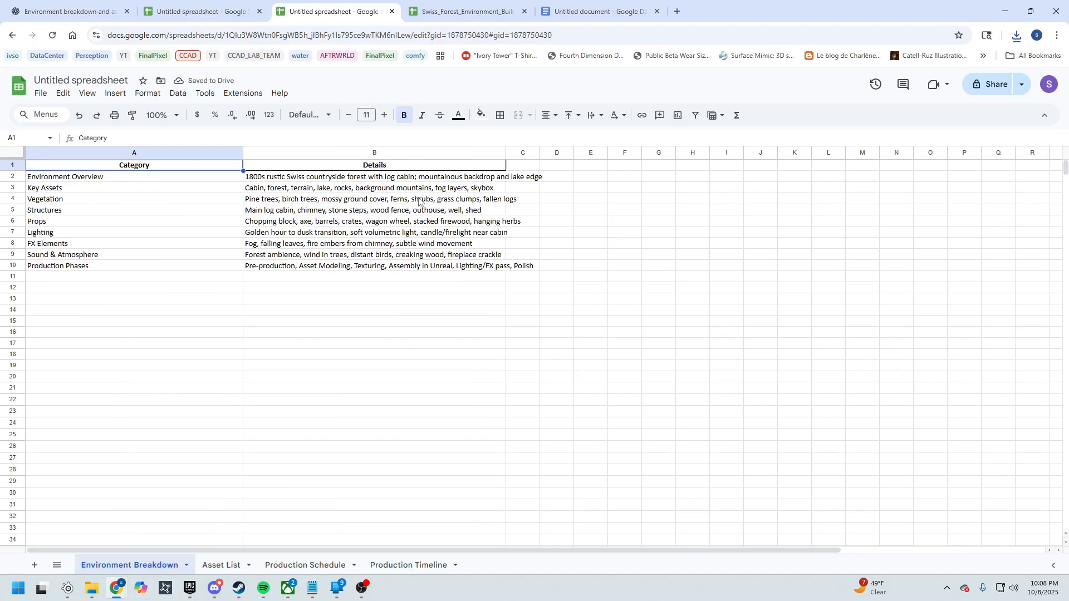